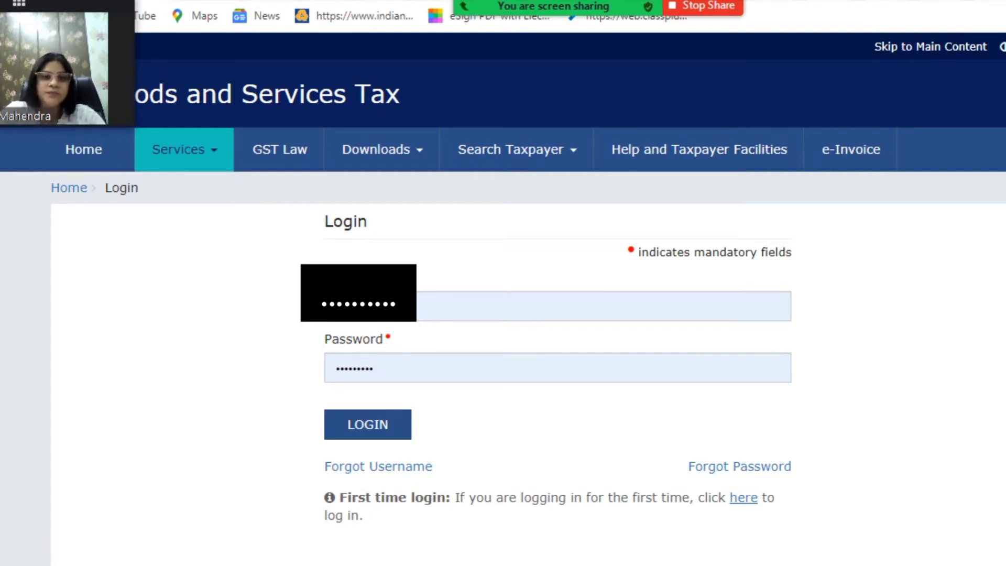
key(alt+h)
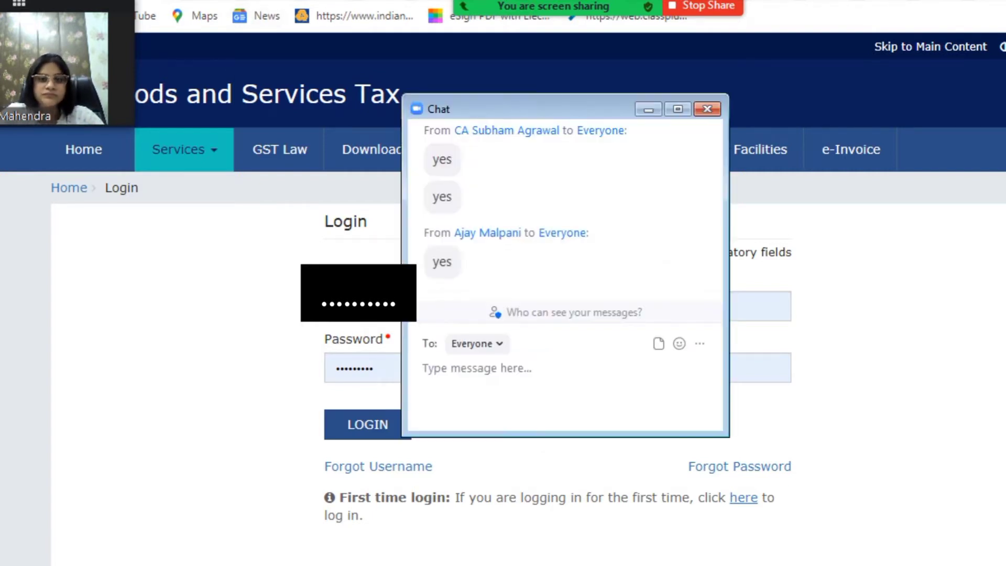
click(648, 109)
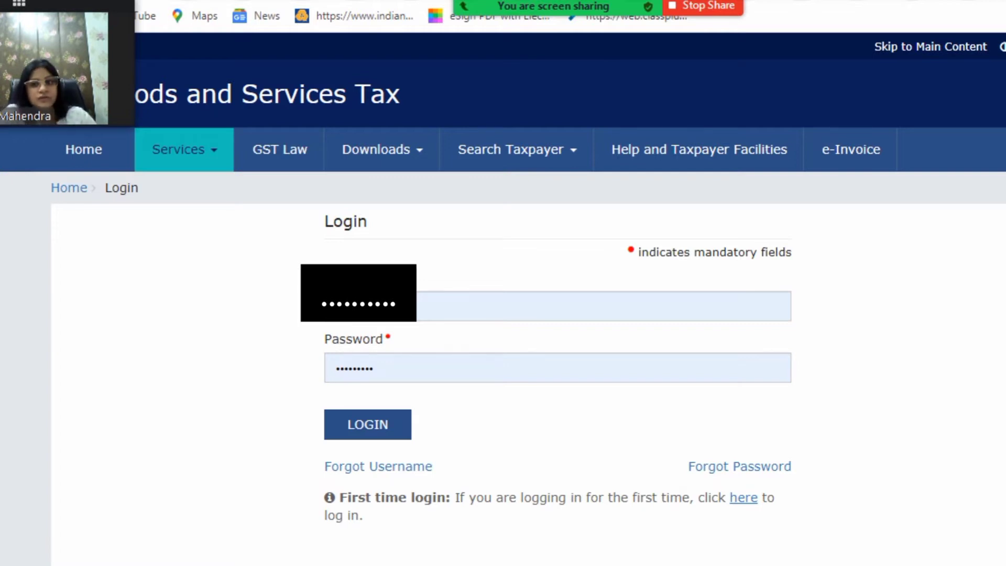
Reload the login page and sign in with the saved username and password, entering the captcha code from the image.
key(F5)
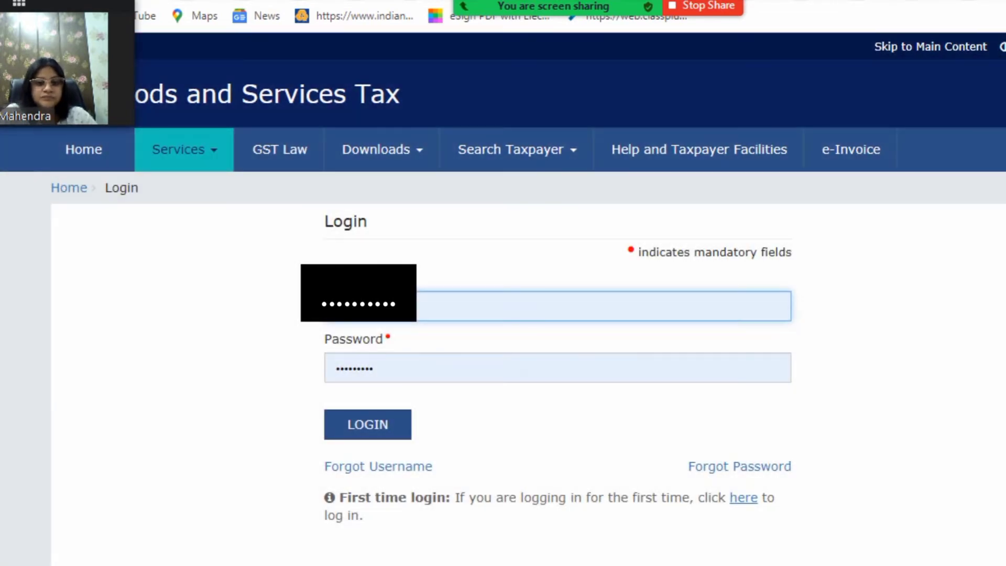
click(368, 424)
click(368, 428)
text(7)
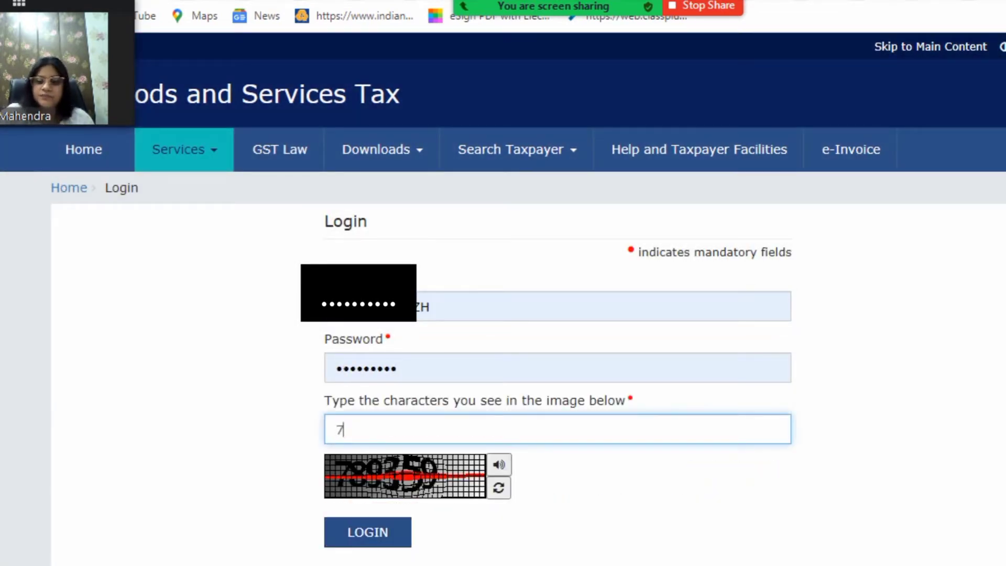
text(8)
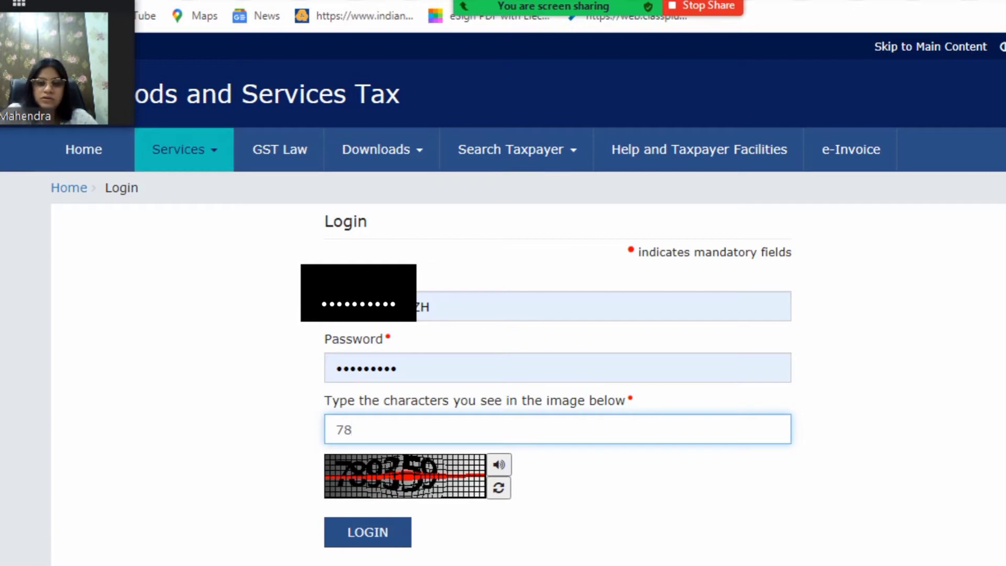
text(9359)
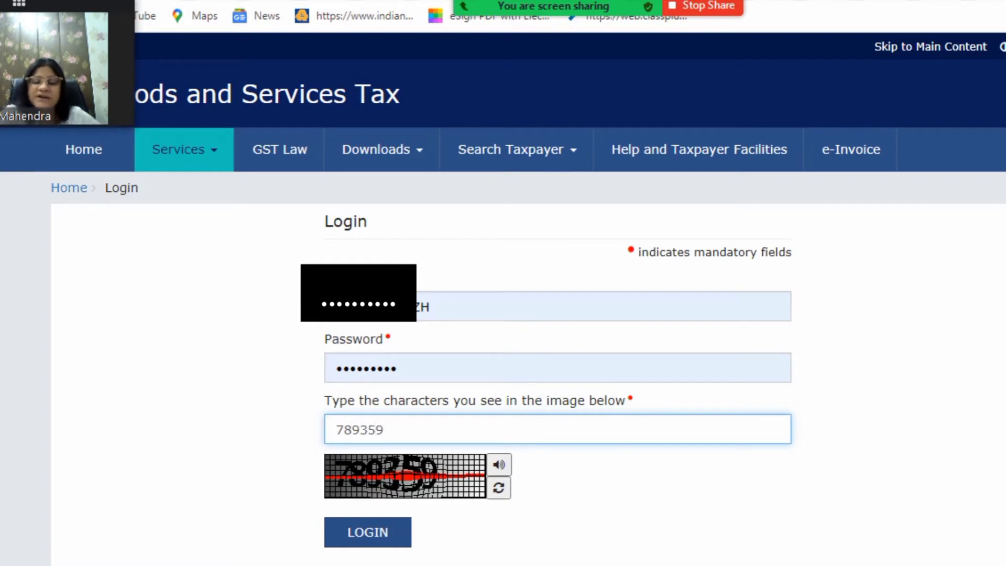
key(Tab)
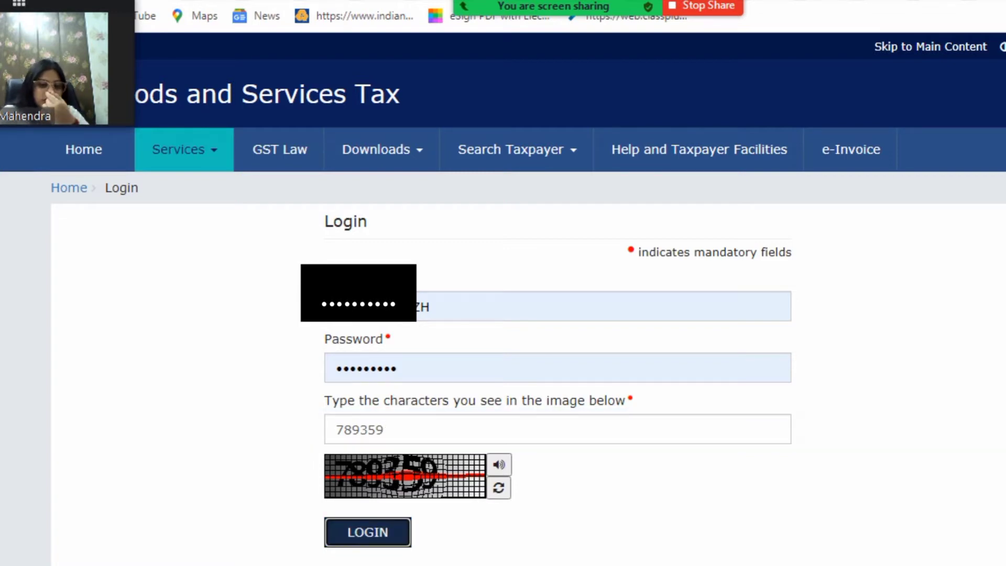
key(Return)
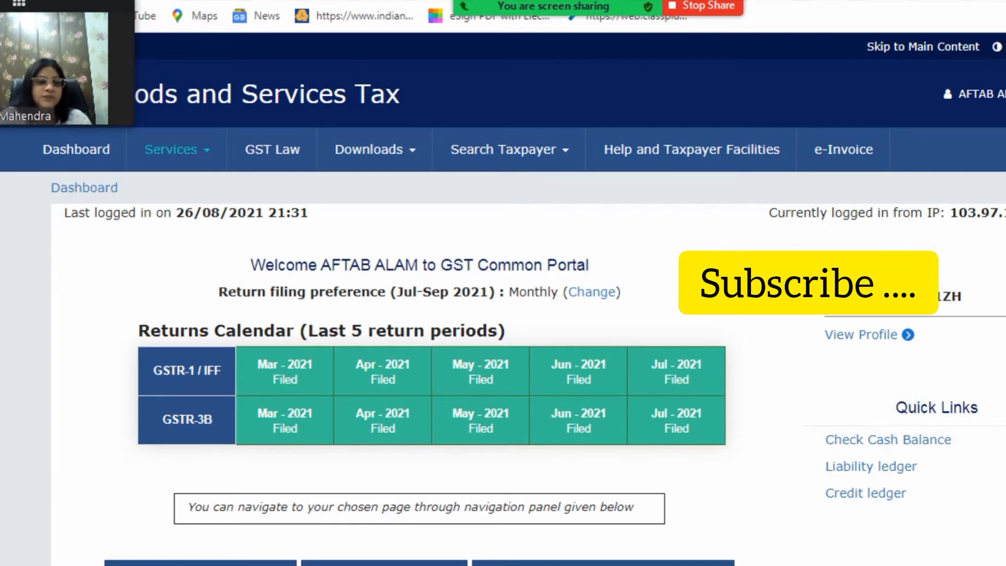
Go to the Annual Return page and search for returns of financial year 2020-21.
click(175, 150)
mouse_move(250, 190)
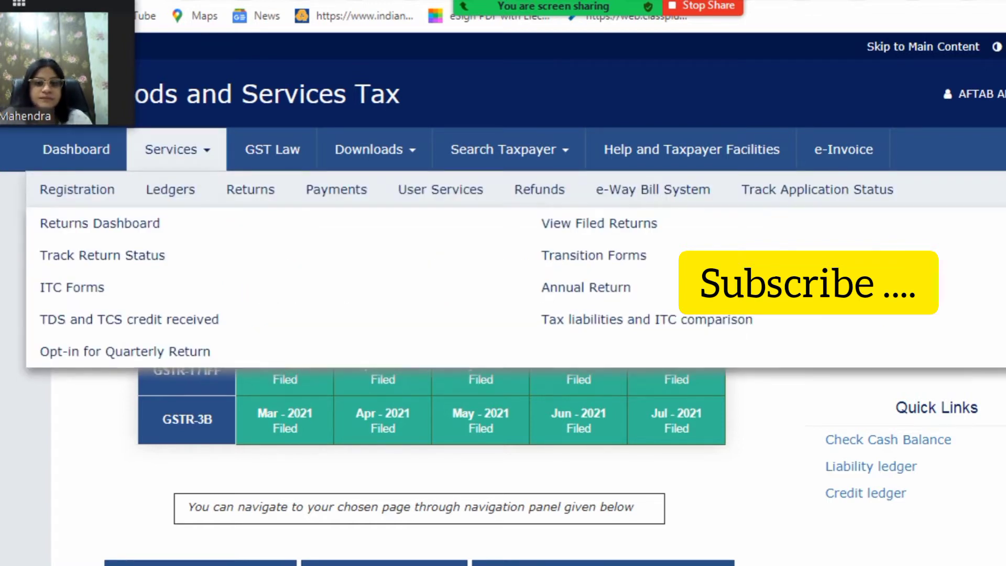
click(586, 287)
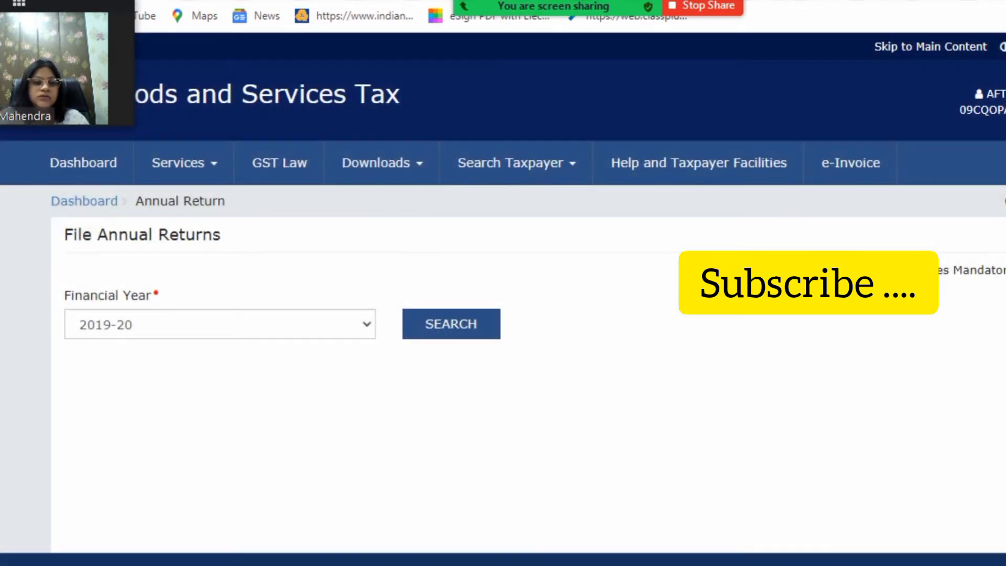
click(220, 324)
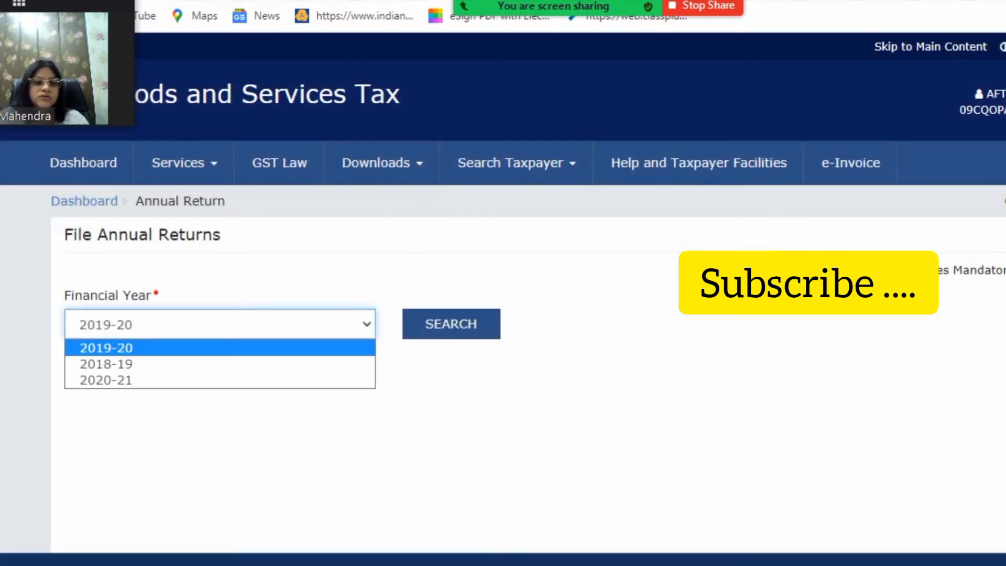
key(Return)
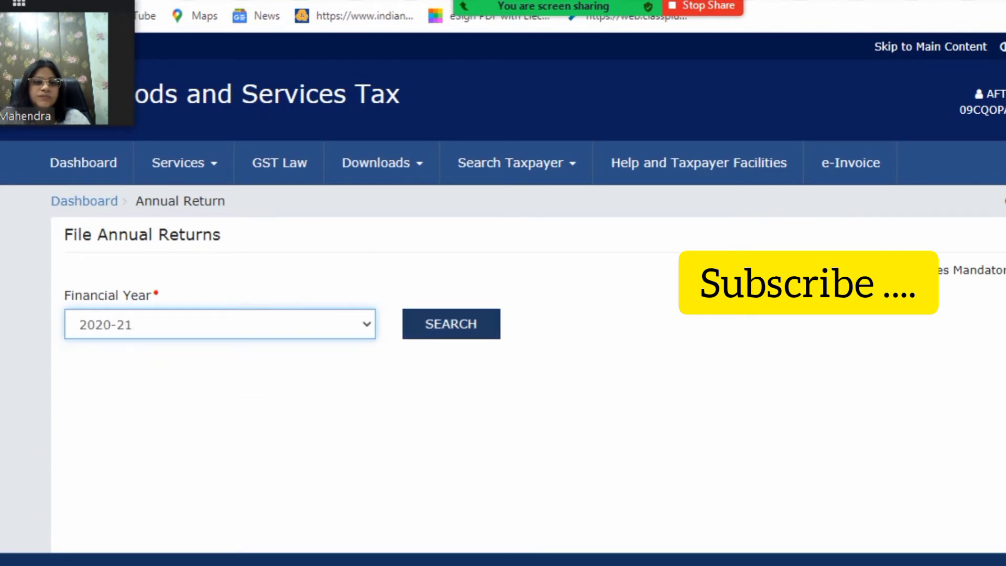
click(451, 323)
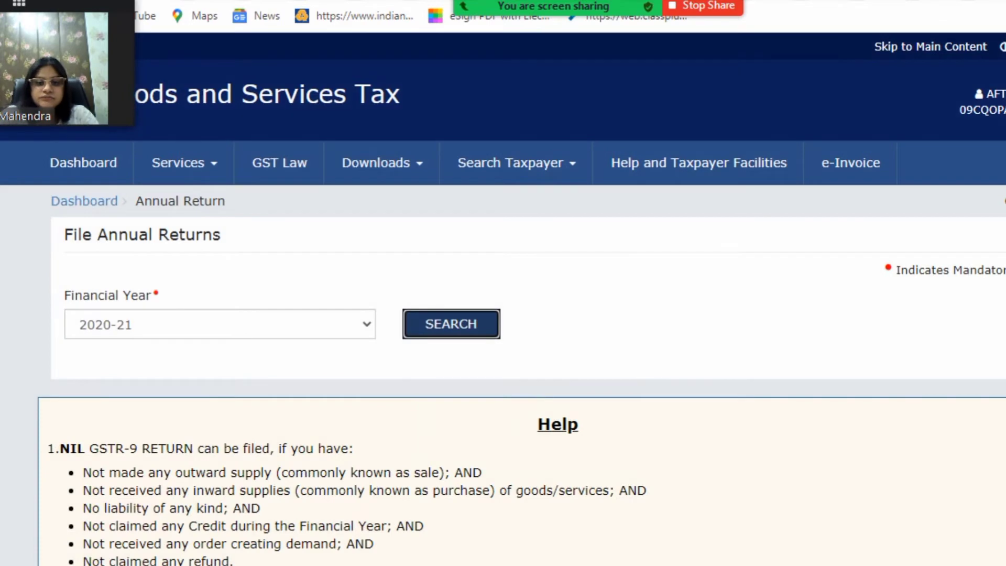
Open the GSTR-9 return for 2020-21 and continue past the Nil return question without opting for a Nil return.
scroll(503, 299, down, 8)
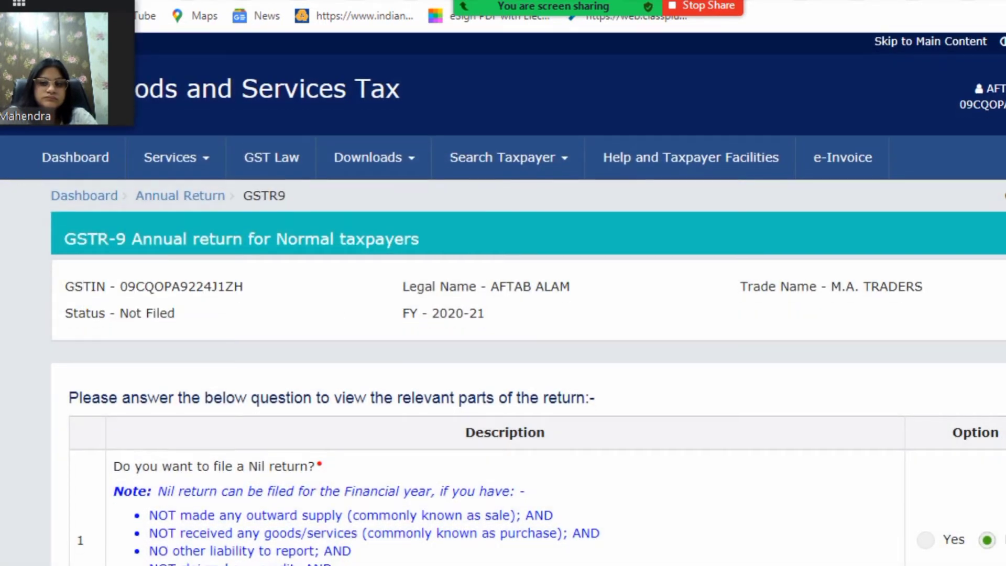
scroll(502, 299, down, 5)
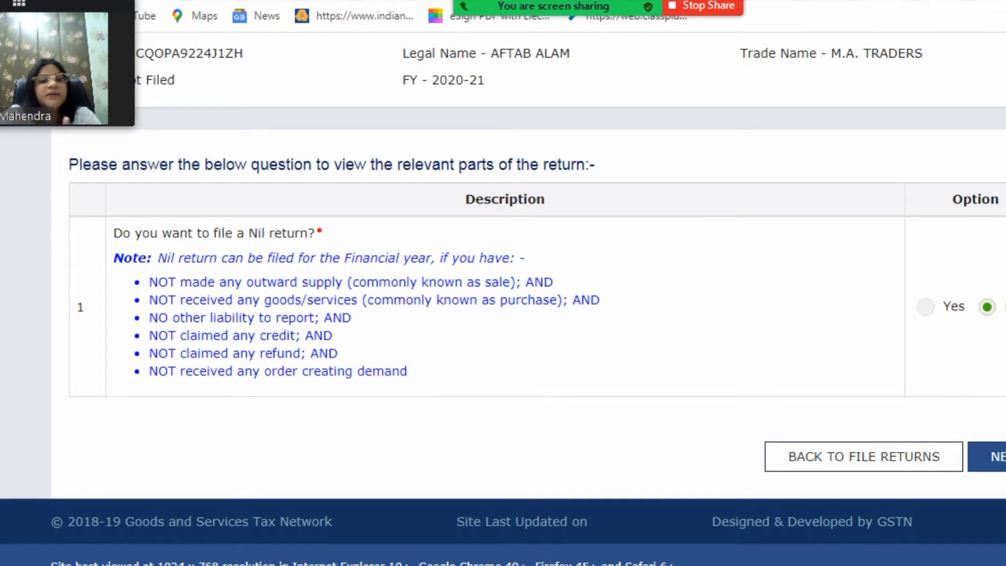
key(alt+h)
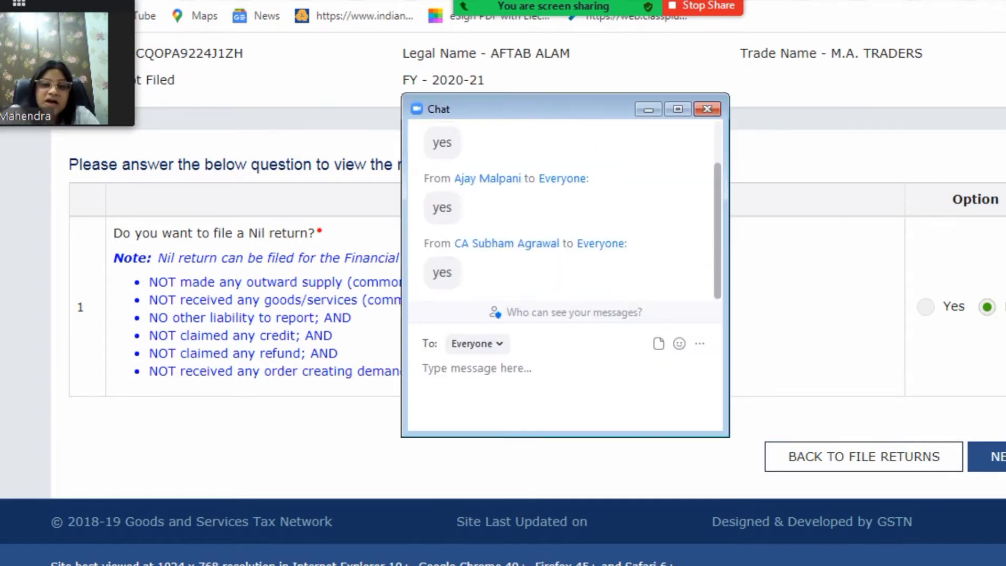
click(649, 109)
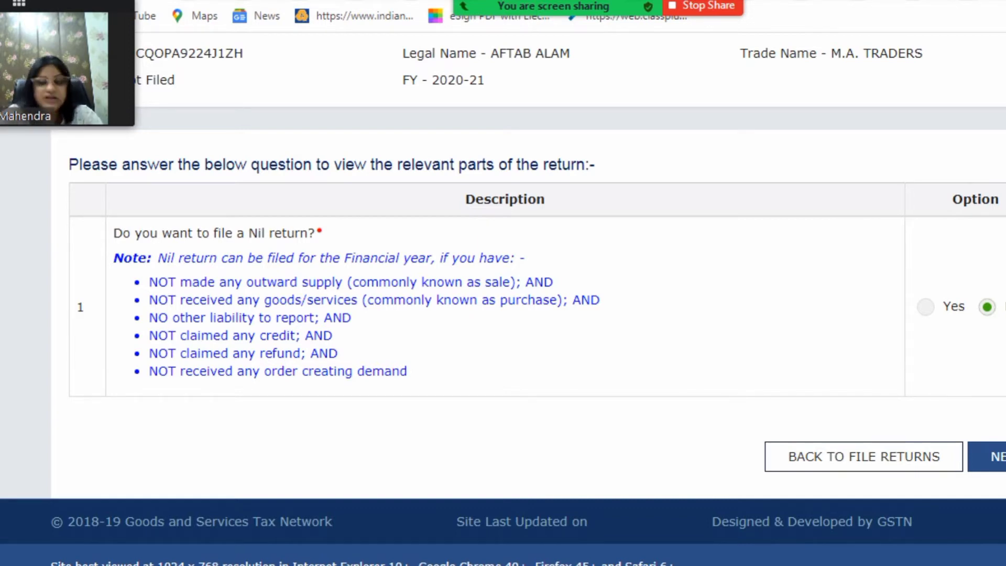
click(995, 456)
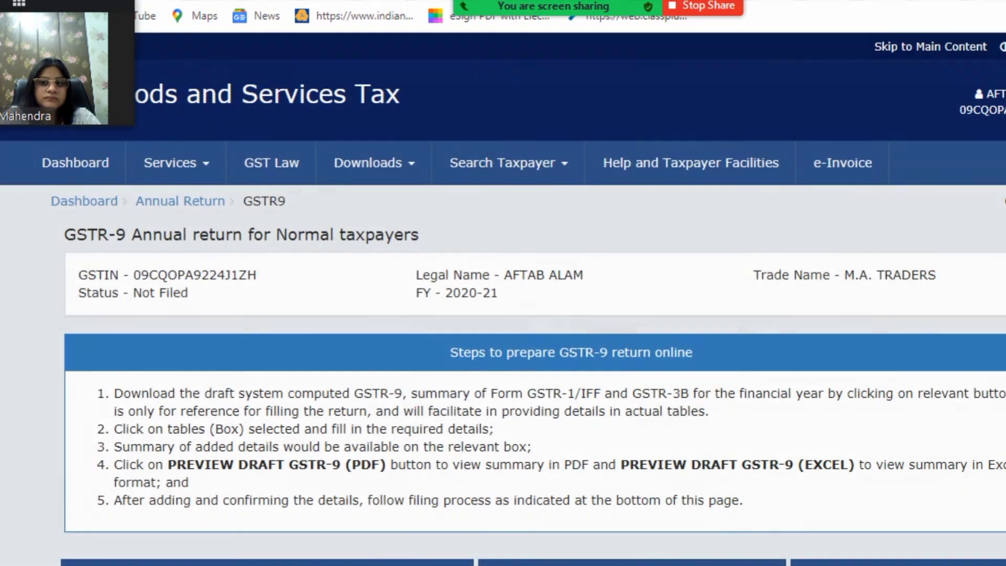
Download the GSTR-1/IFF summary as a PDF from the GSTR-9 page and open it.
scroll(503, 376, down, 9)
scroll(503, 314, down, 1)
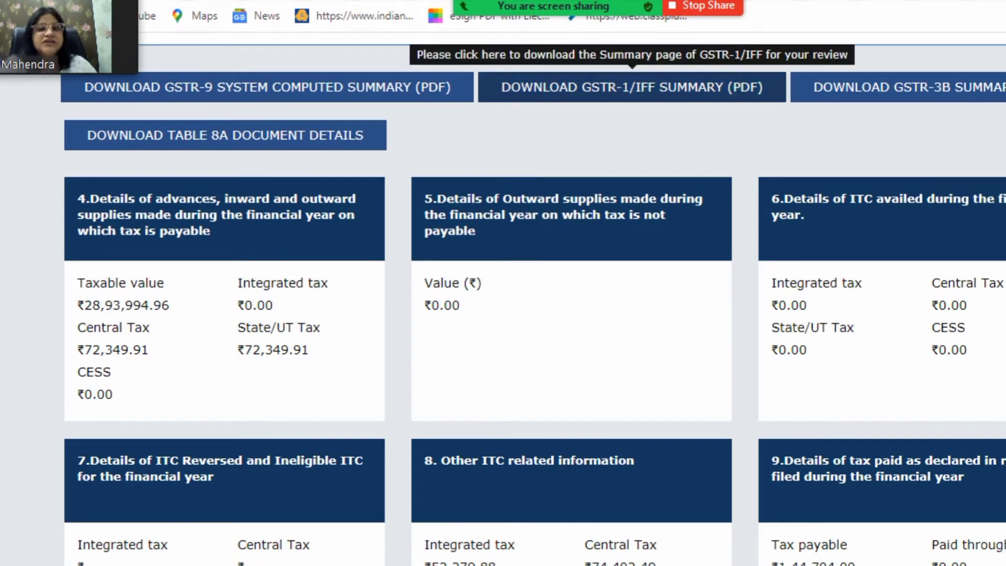
click(632, 87)
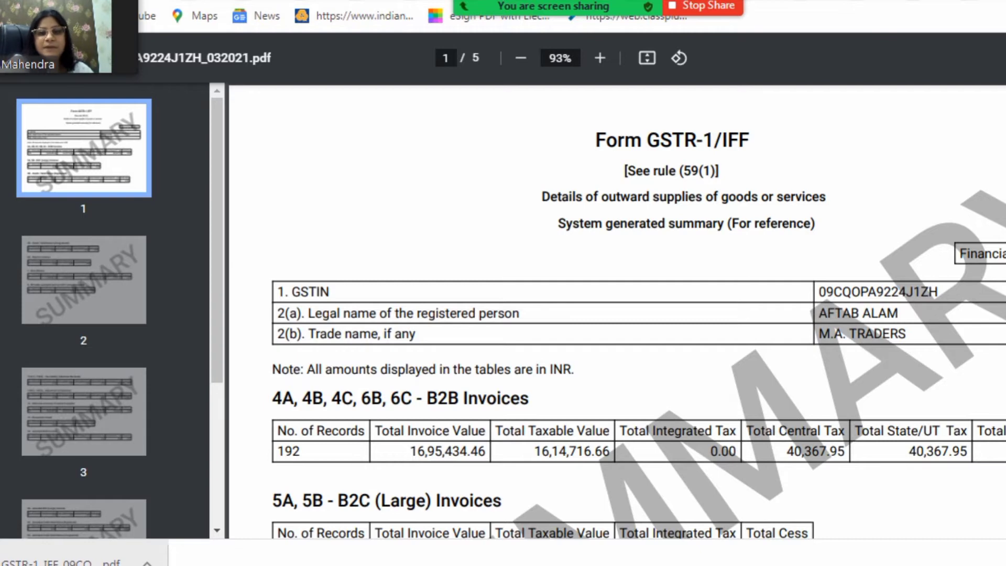
Switch the Zoom meeting share from the browser window to the entire screen.
key(alt+shift+s)
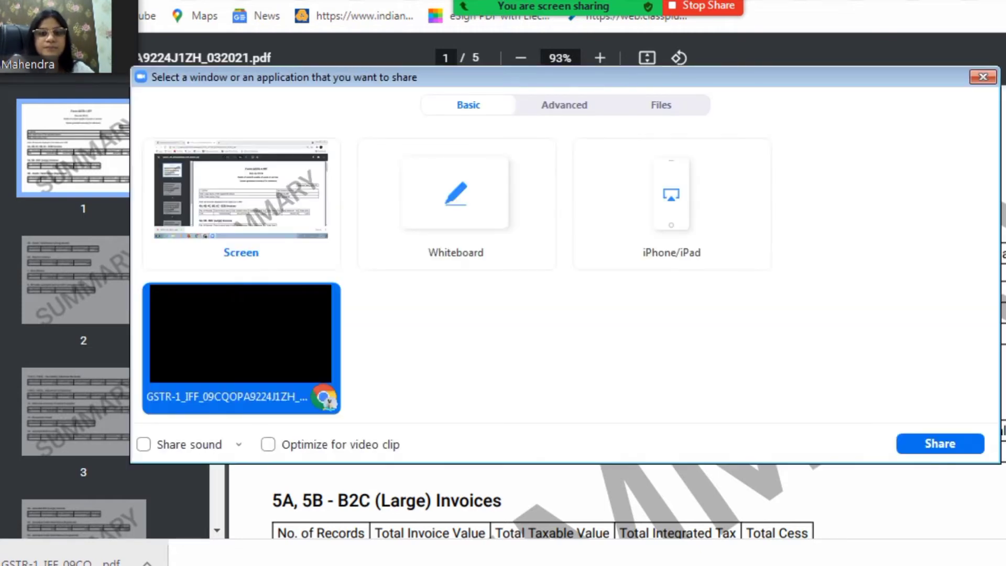
click(241, 204)
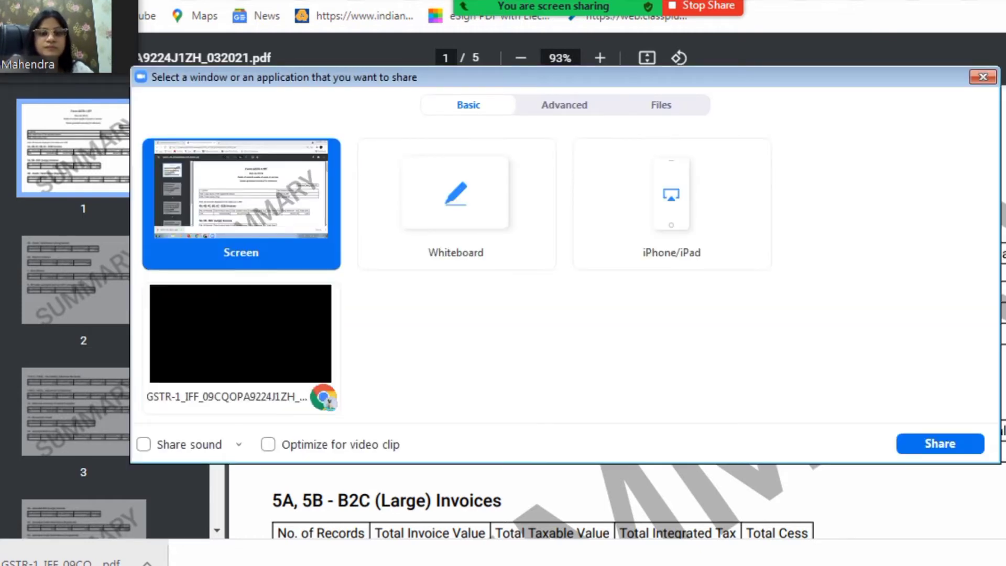
key(Return)
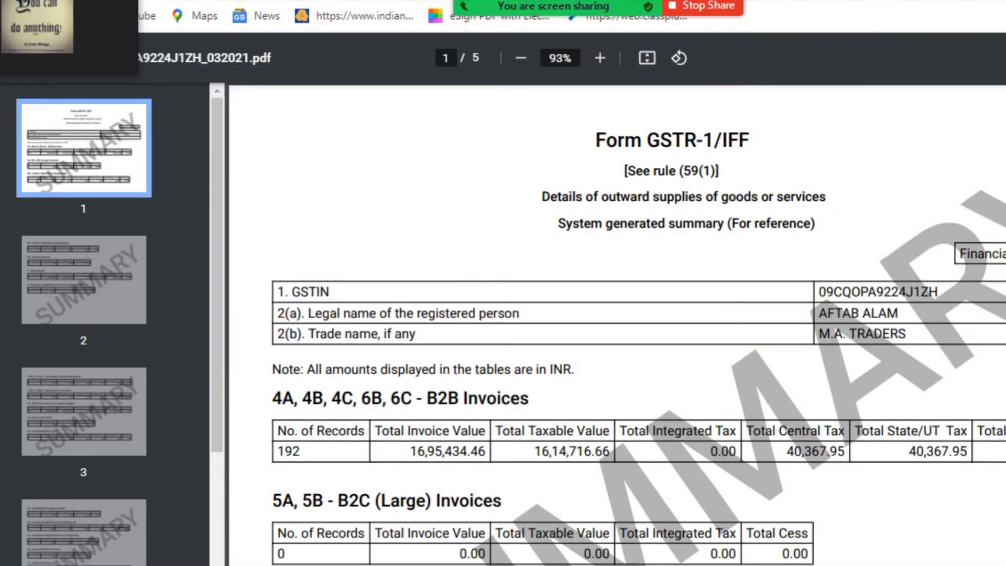
Examine the GSTR-1/IFF summary from the B2B invoices to the amended invoices tables, dismissing the battery warning.
scroll(616, 323, down, 5)
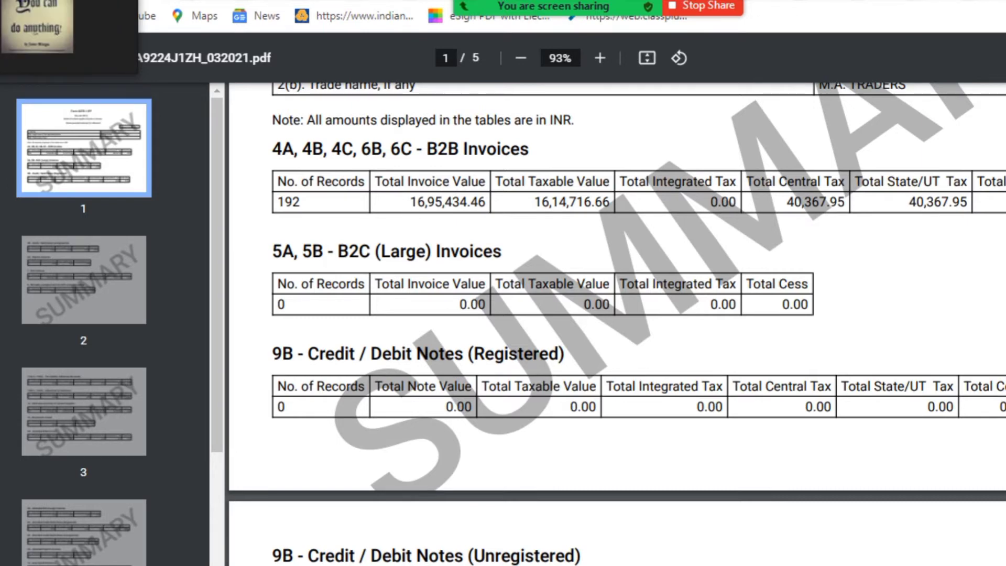
scroll(616, 324, down, 7)
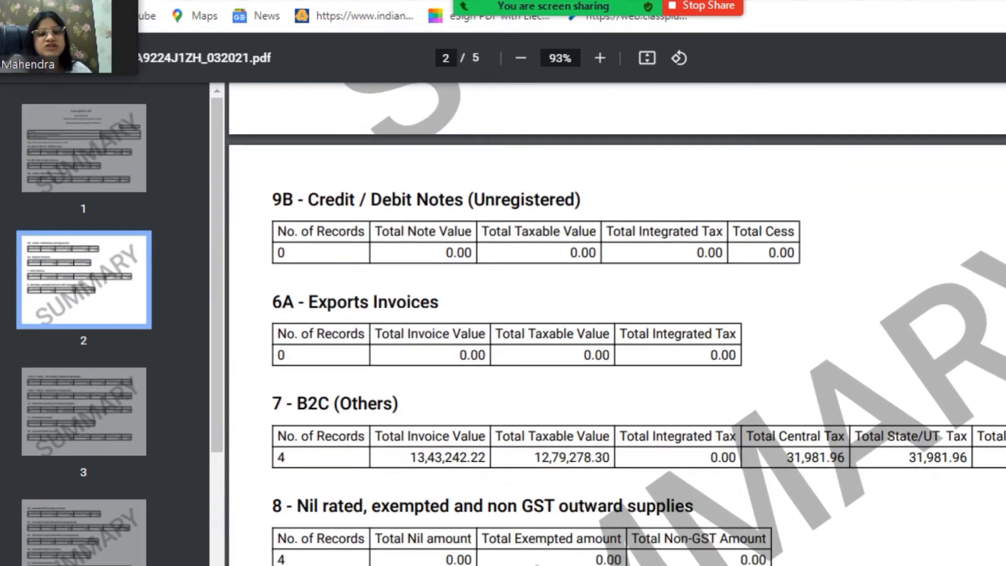
scroll(616, 324, down, 3)
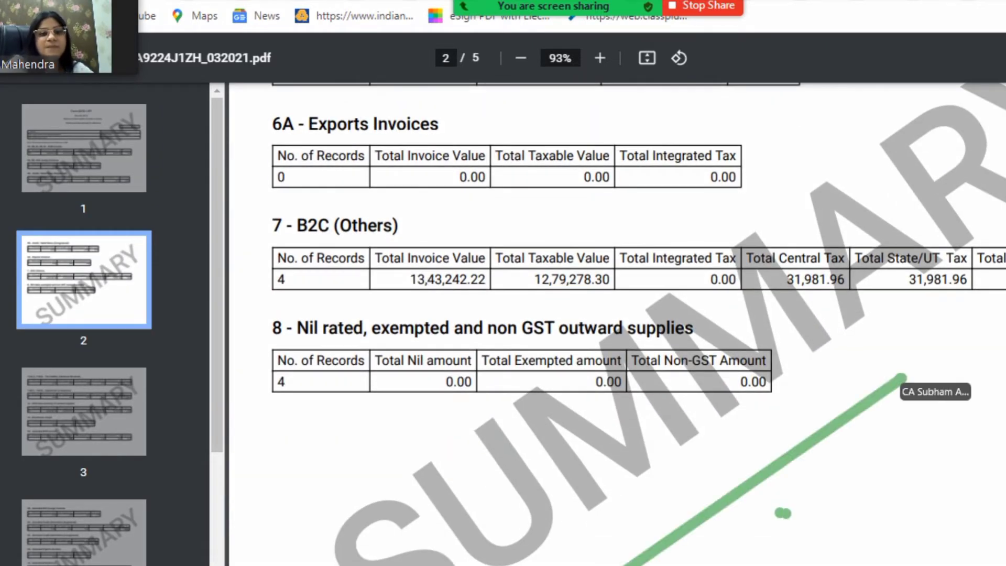
scroll(616, 324, down, 1)
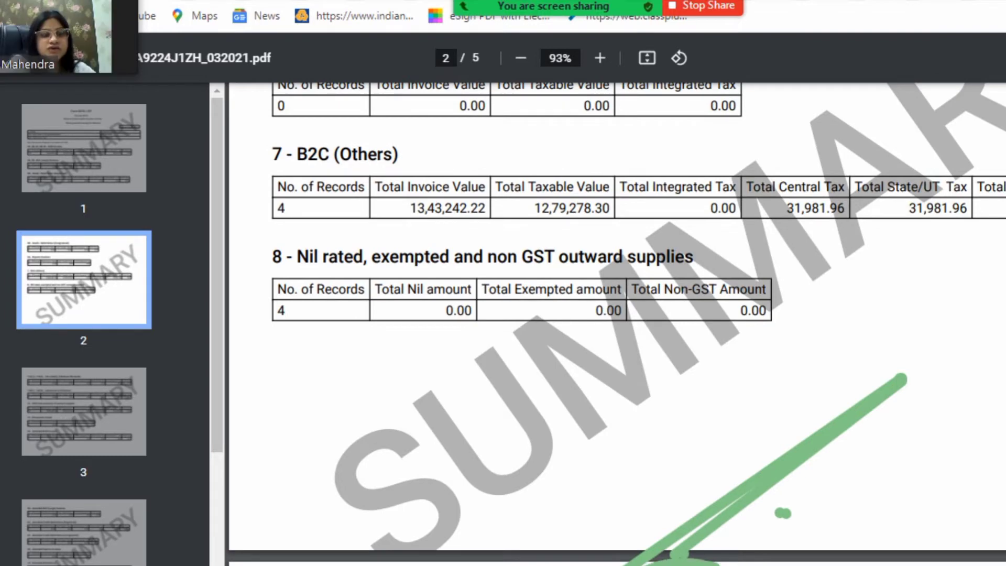
scroll(616, 324, down, 5)
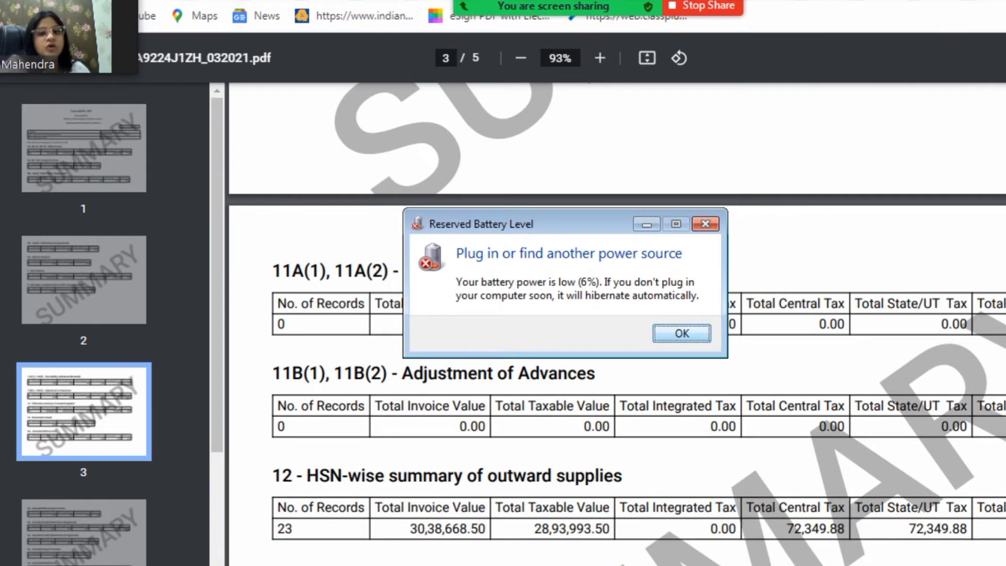
key(Return)
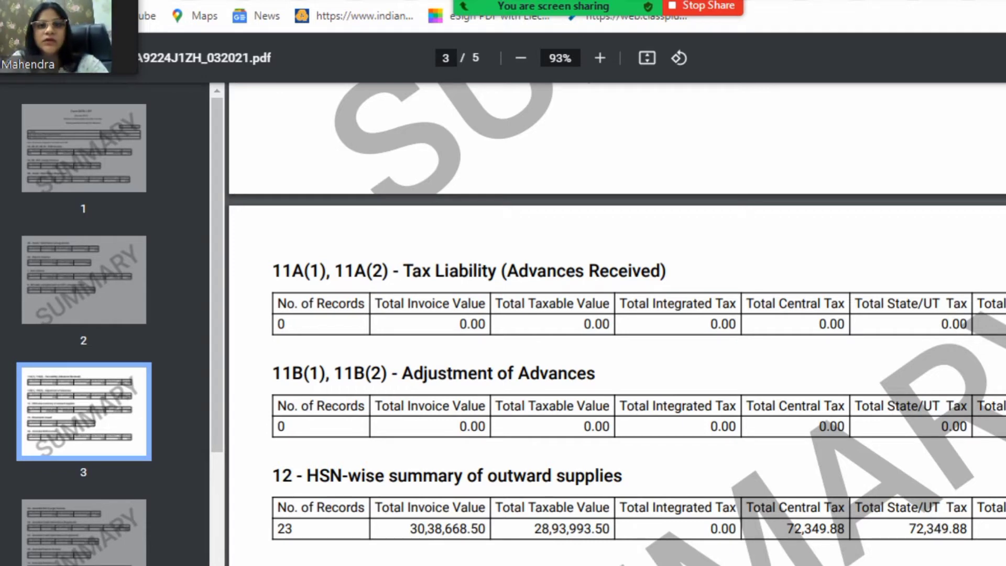
scroll(616, 324, down, 8)
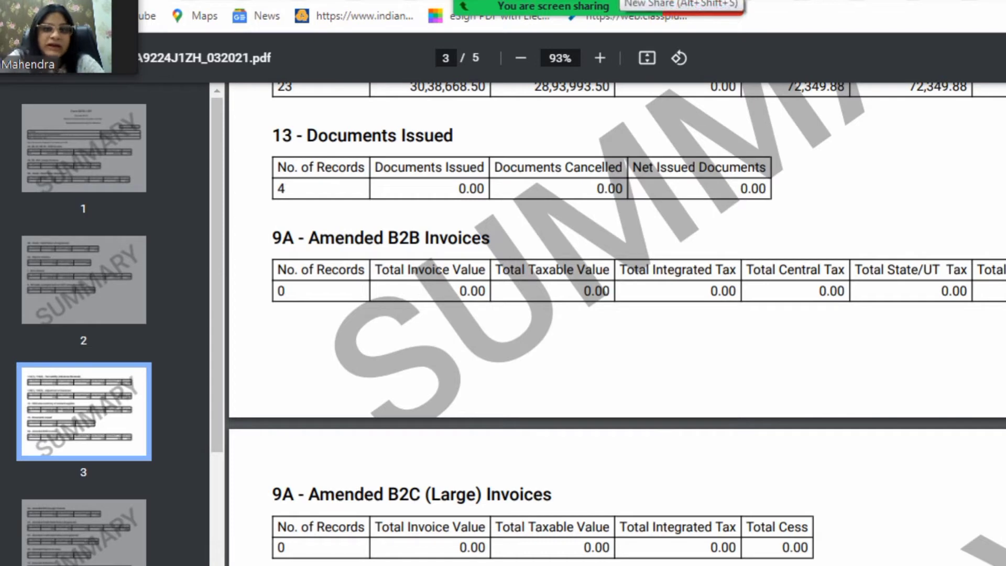
Move the meeting's video thumbnail down and close the GSTR-1/IFF summary PDF to return to the GSTR-9 page.
click(623, 1)
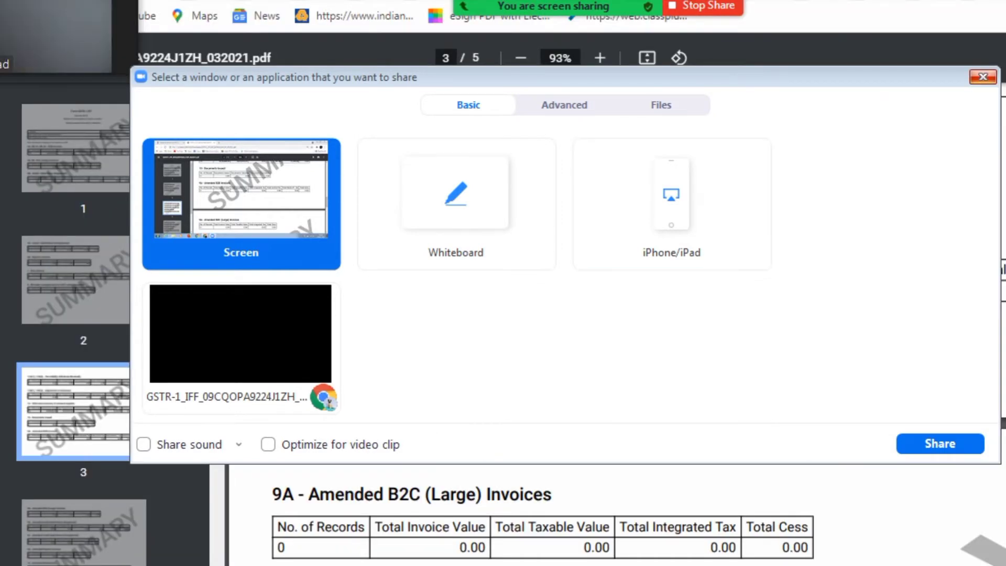
click(983, 77)
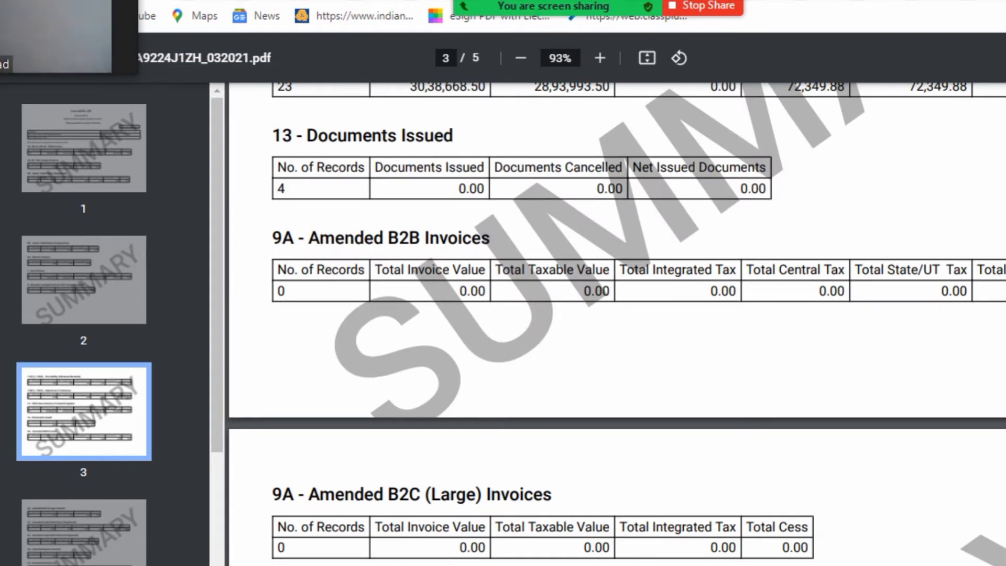
mouse_move(592, 6)
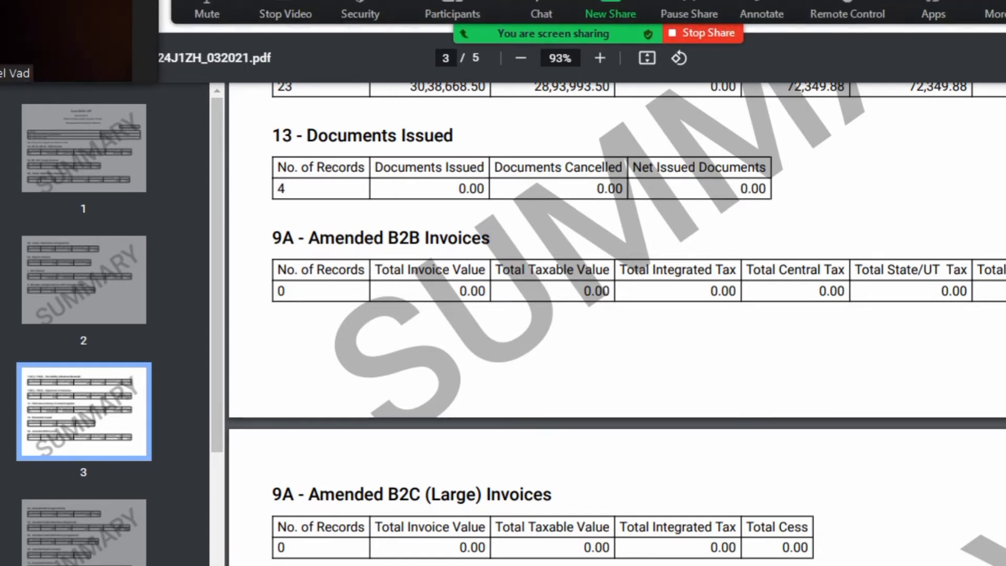
drag(68, 36, 71, 94)
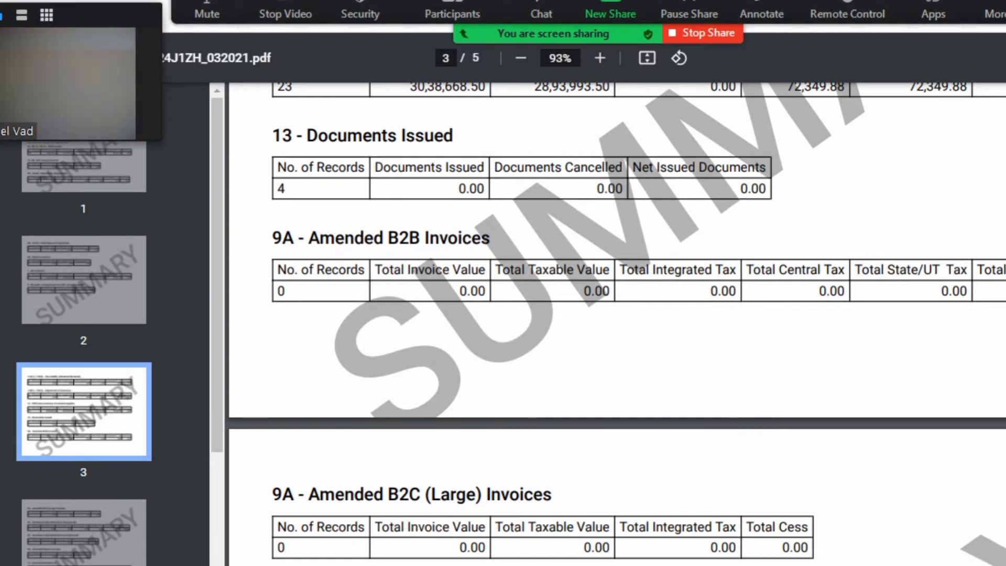
key(ctrl+w)
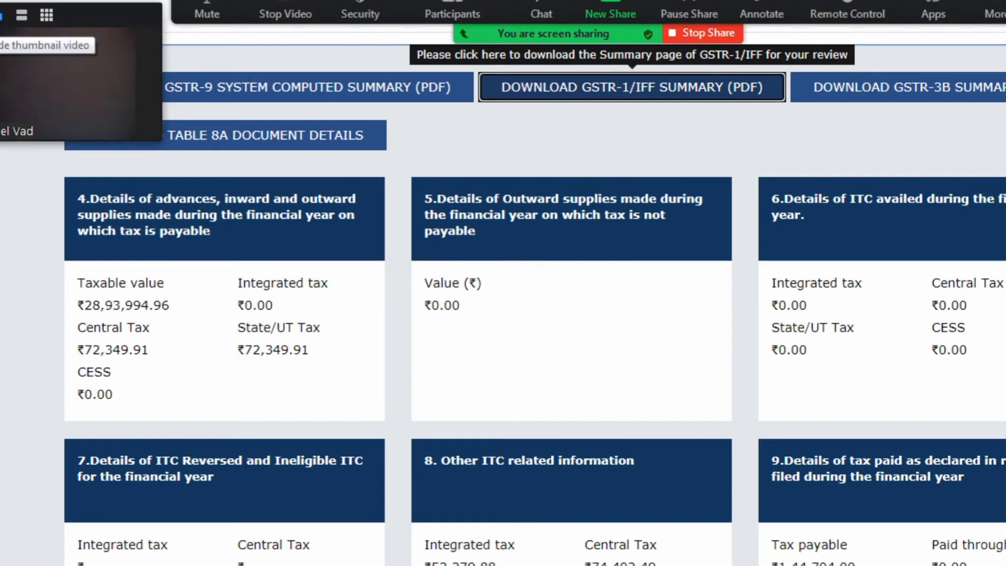
Hide the meeting's video thumbnail and open table 4, covering advances, inward and outward supplies on which tax is payable.
click(0, 16)
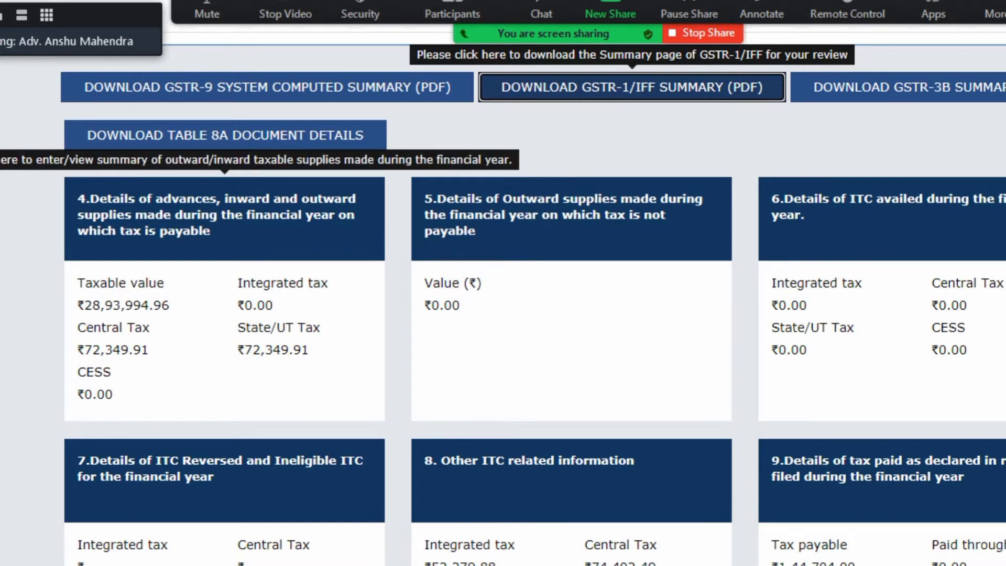
click(224, 219)
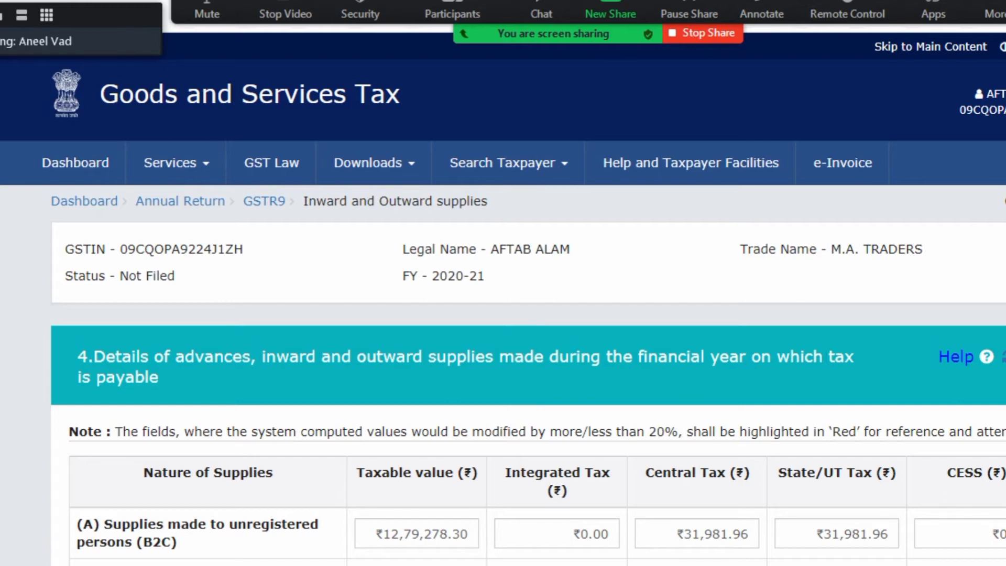
scroll(503, 299, down, 7)
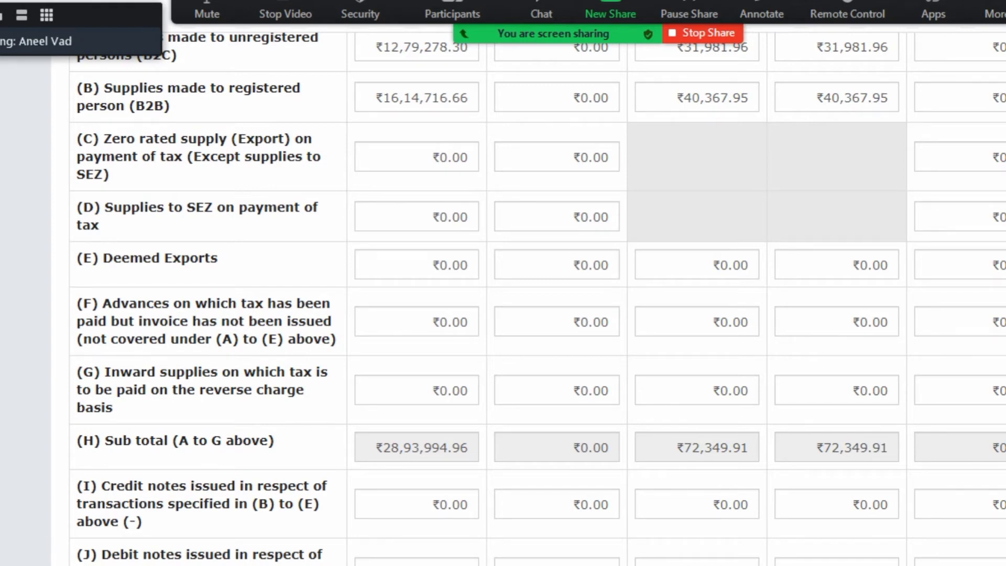
scroll(503, 299, up, 7)
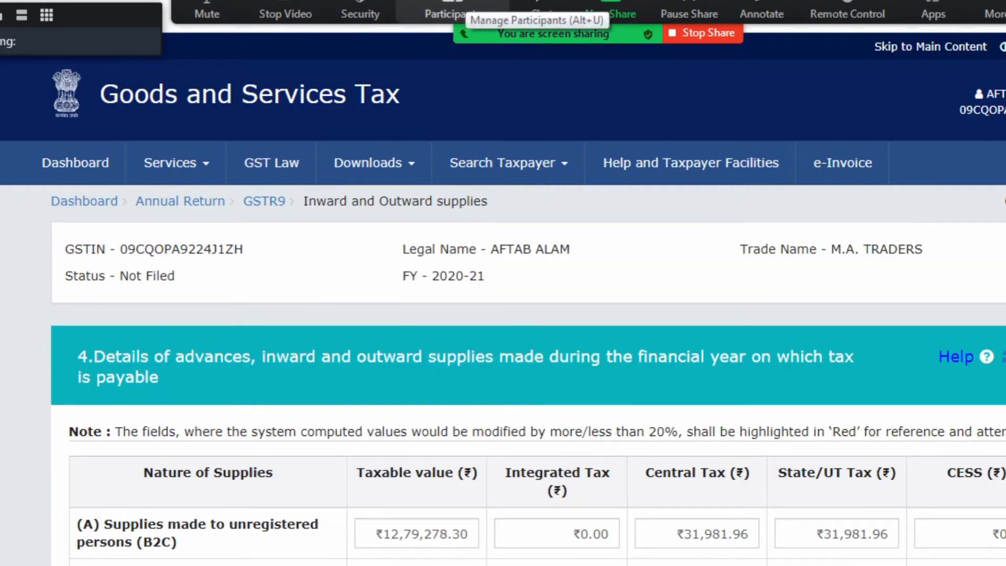
Mute the unmuted attendee in the meeting's participants list and minimize the list.
click(452, 13)
mouse_move(592, 188)
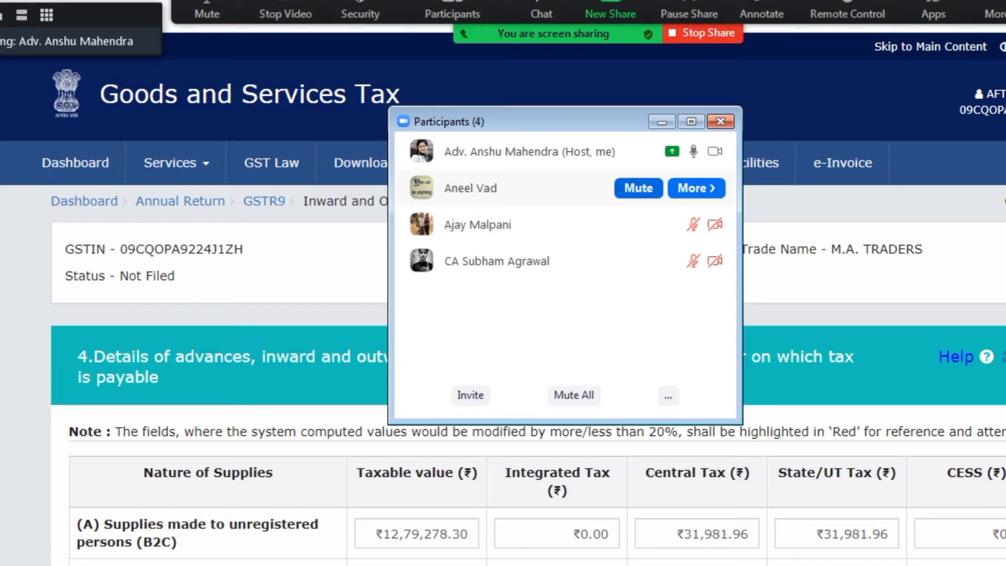
click(638, 188)
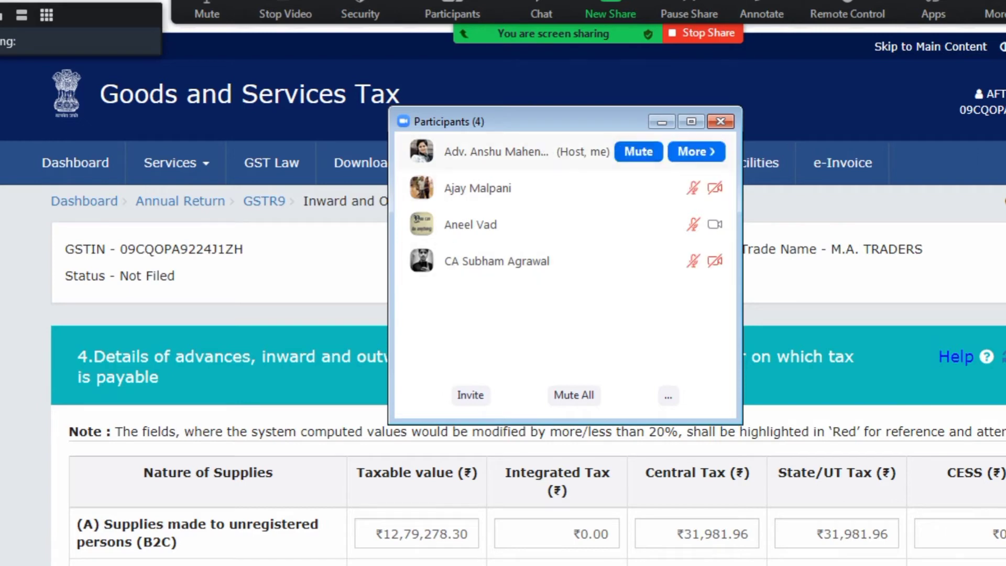
click(661, 122)
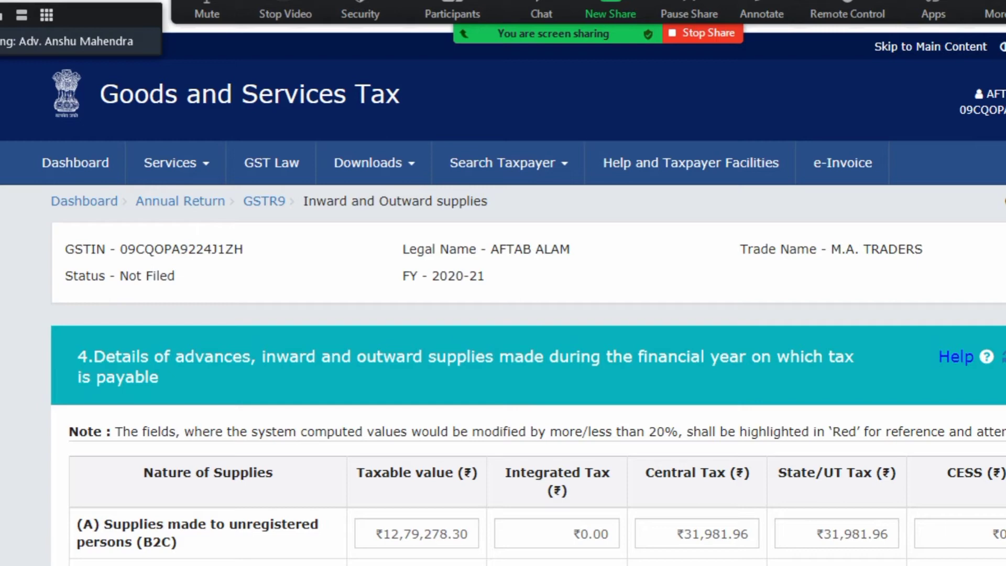
Examine table 4 from the B2C supplies to the final tax-payable row with the video thumbnail shown, and return to the GSTR-9 dashboard.
scroll(503, 315, down, 9)
scroll(503, 298, up, 5)
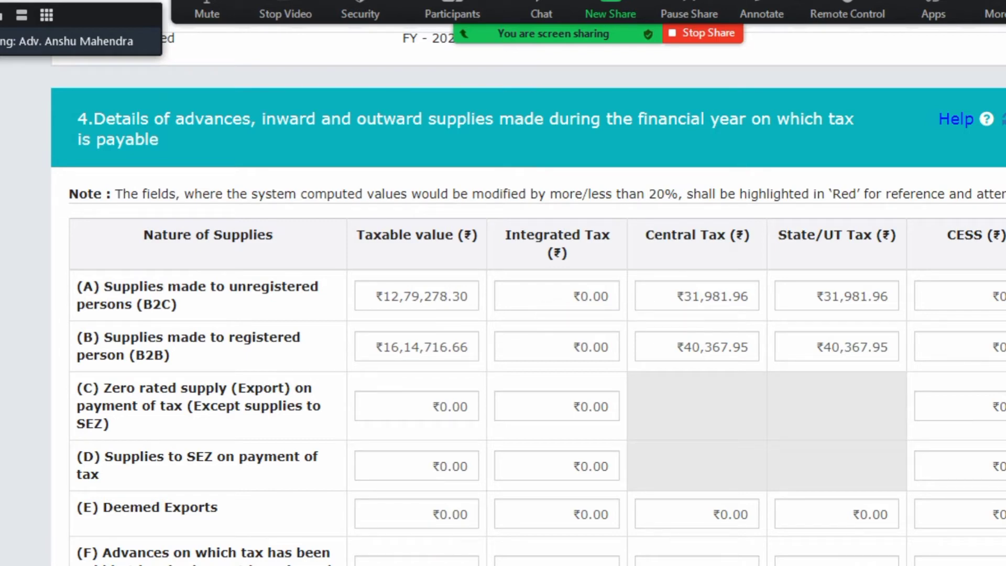
click(1, 16)
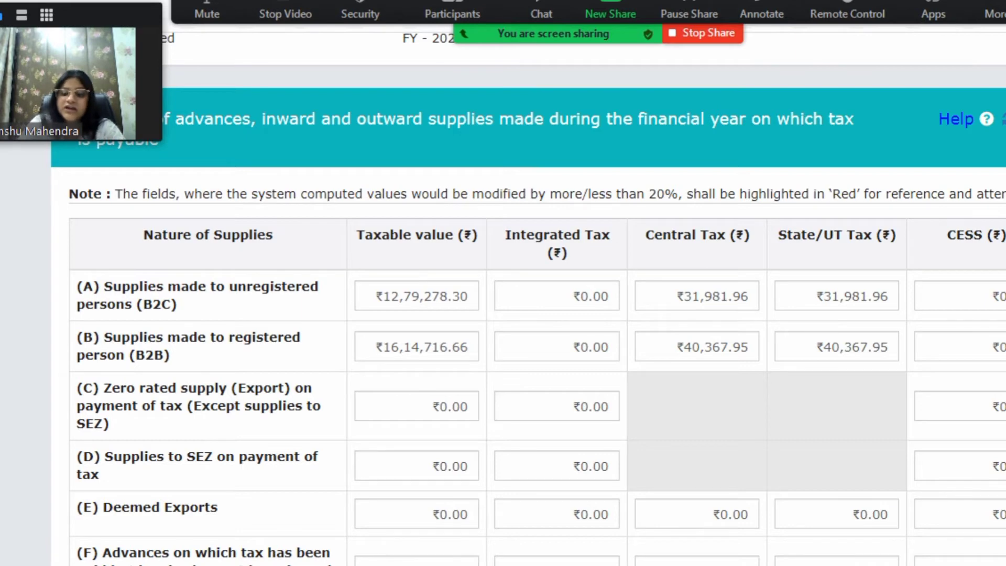
scroll(524, 314, down, 4)
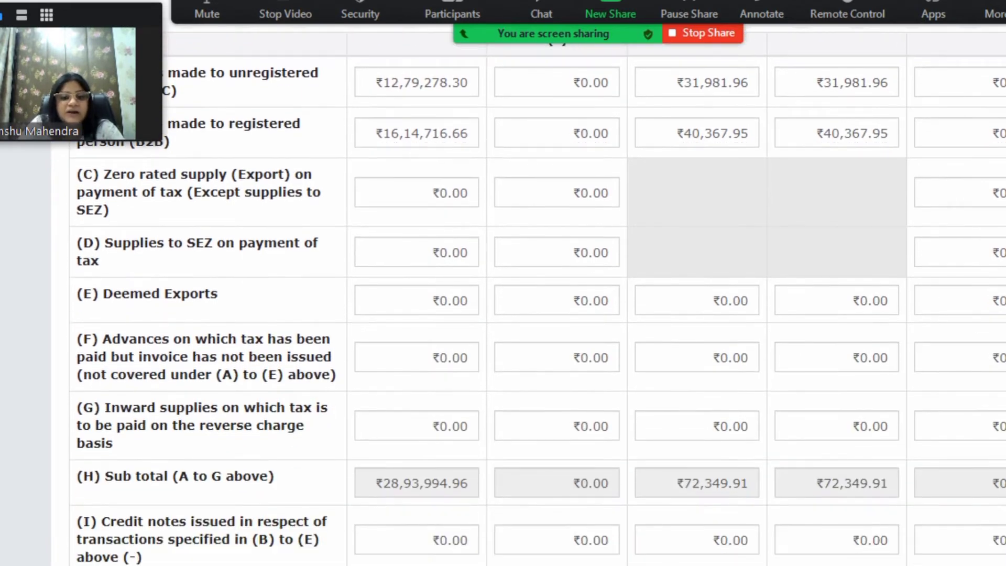
scroll(524, 314, down, 1)
scroll(524, 315, up, 1)
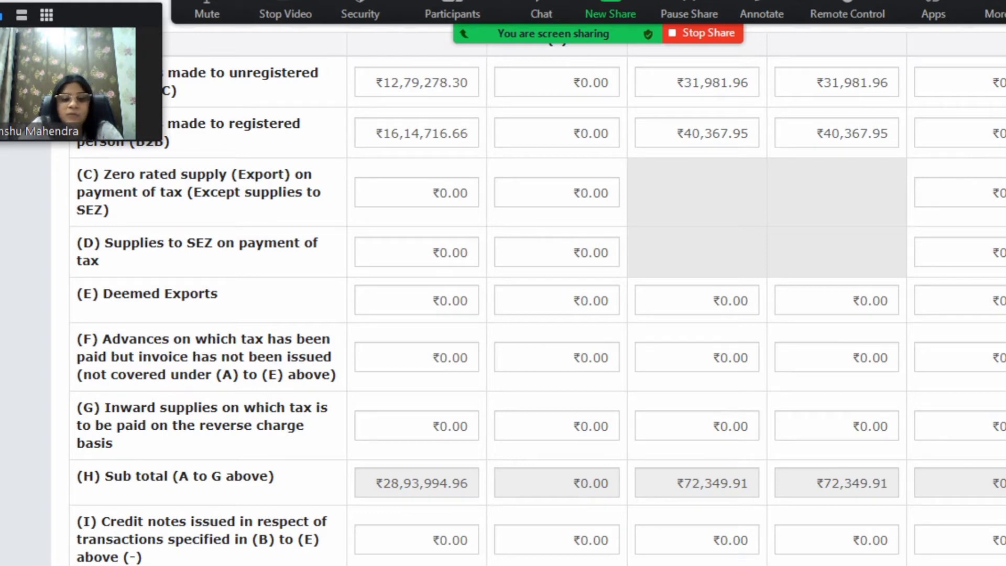
scroll(524, 315, down, 8)
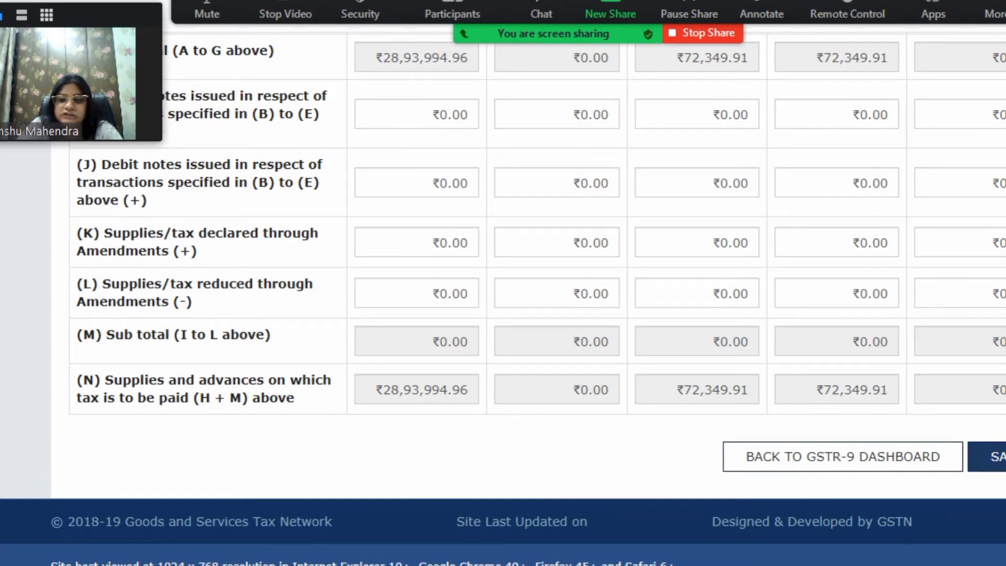
click(843, 457)
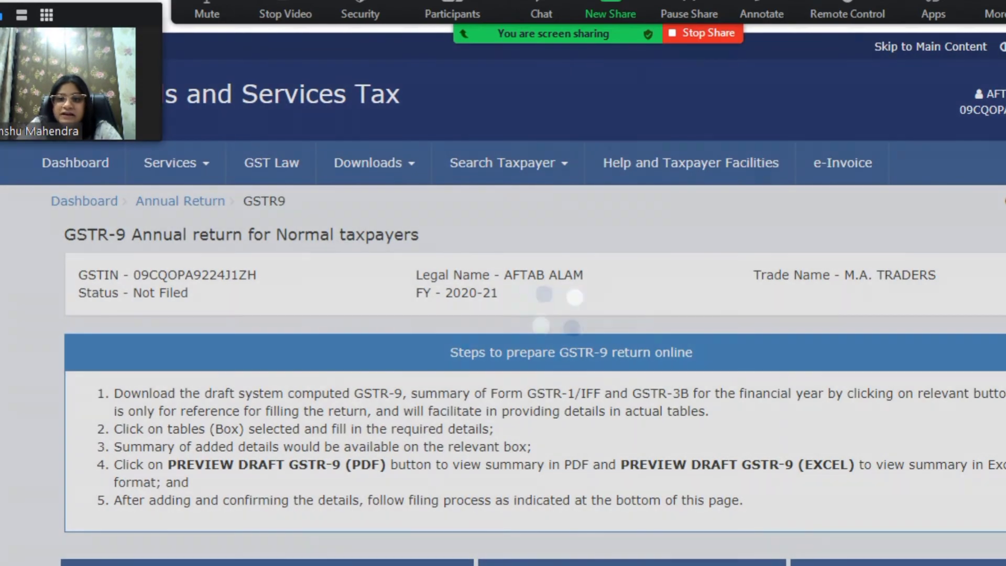
Review table 5 on outward supplies without tax payable, down to total turnover, and return to the GSTR-9 dashboard.
scroll(503, 299, down, 9)
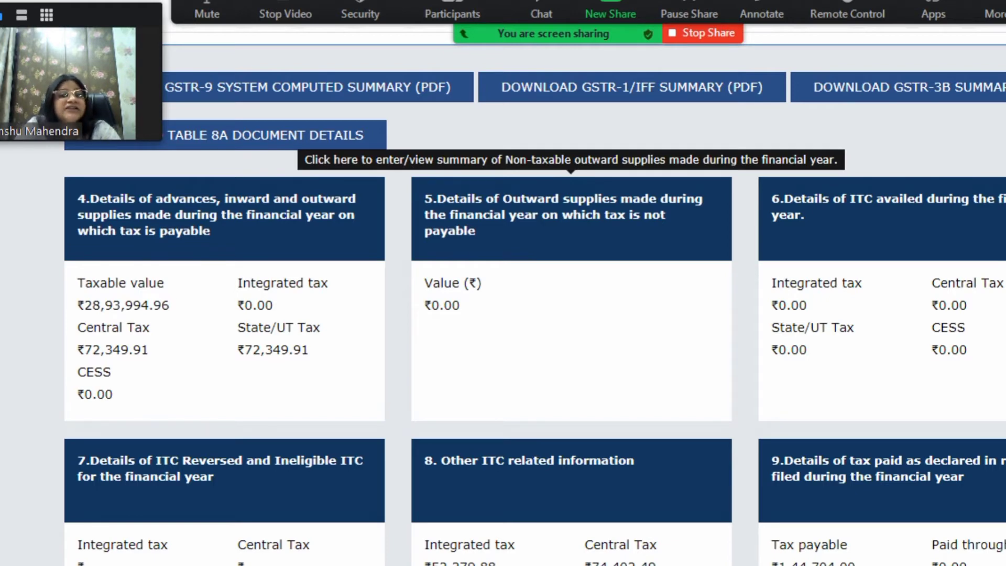
click(571, 219)
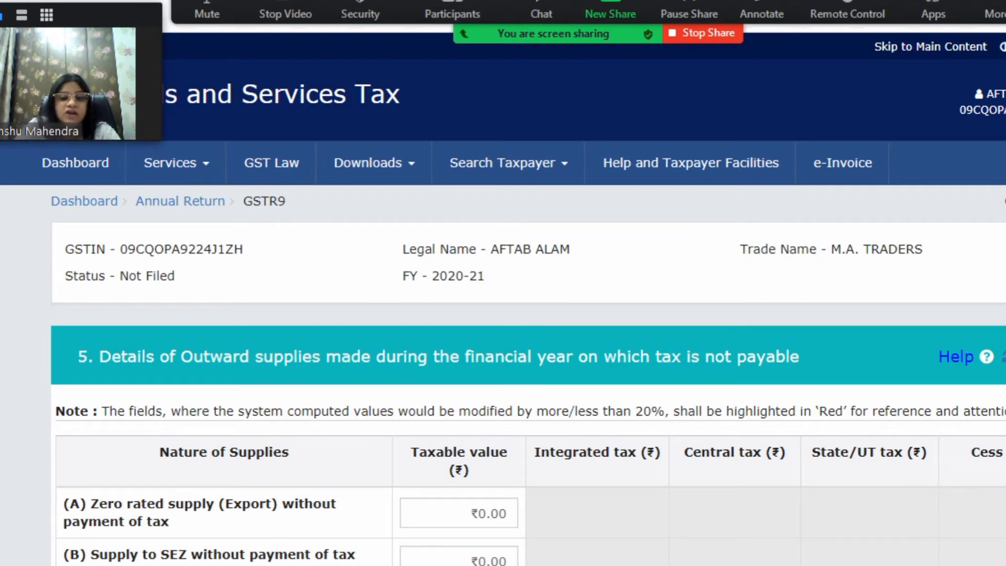
scroll(503, 314, down, 8)
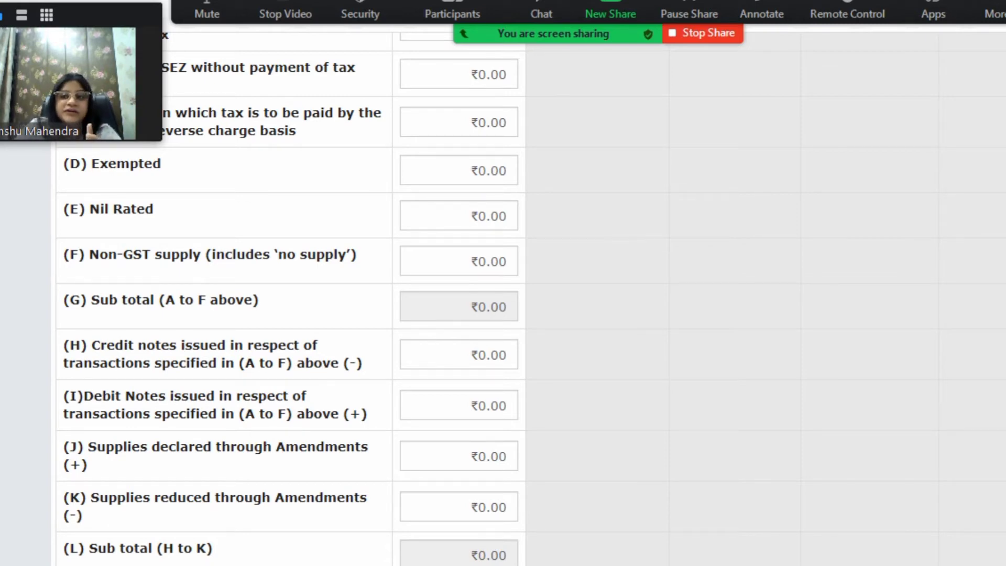
scroll(503, 294, up, 5)
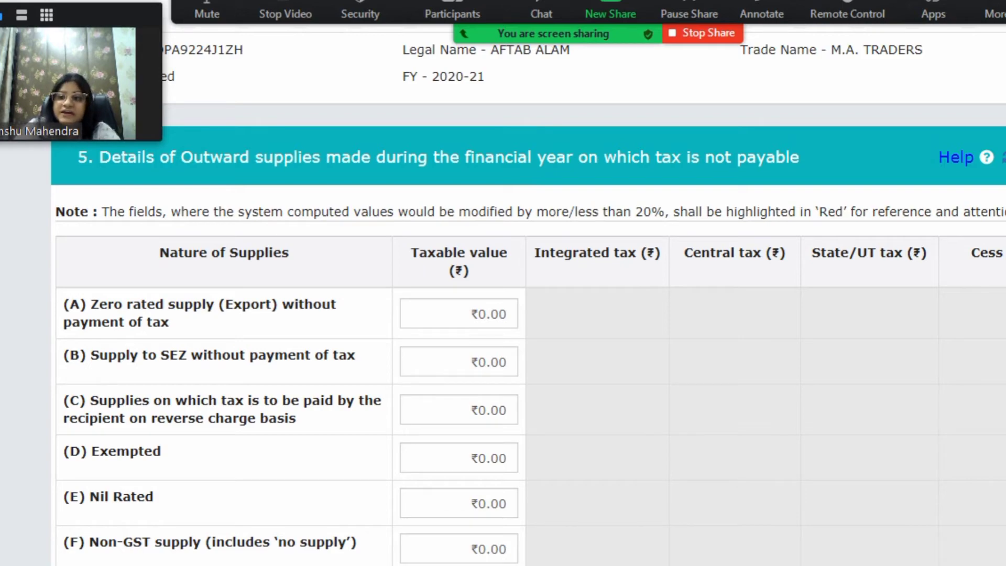
scroll(503, 314, down, 9)
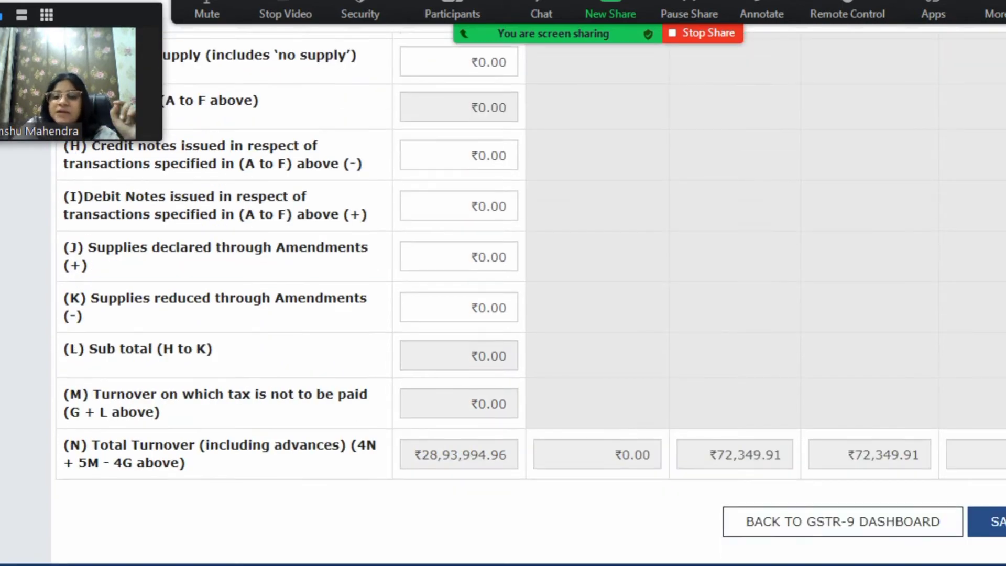
click(842, 521)
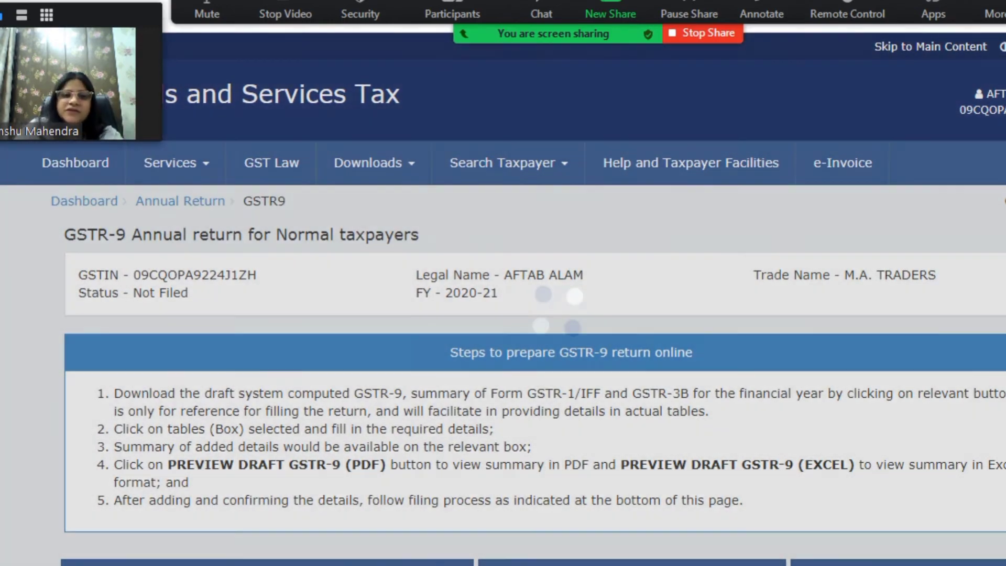
Check the participants' replies in the meeting chat and minimize the chat window.
scroll(503, 299, down, 8)
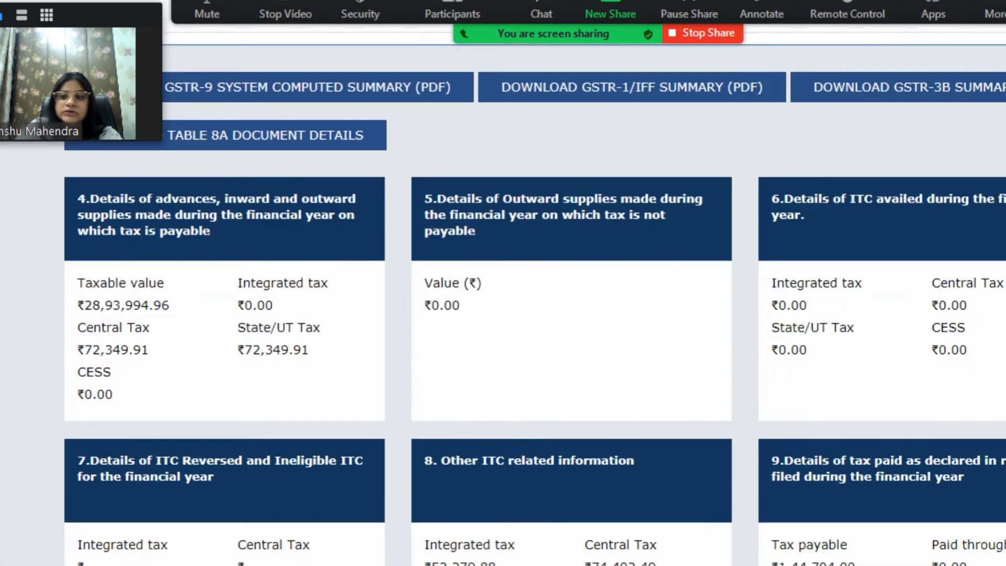
scroll(533, 296, up, 5)
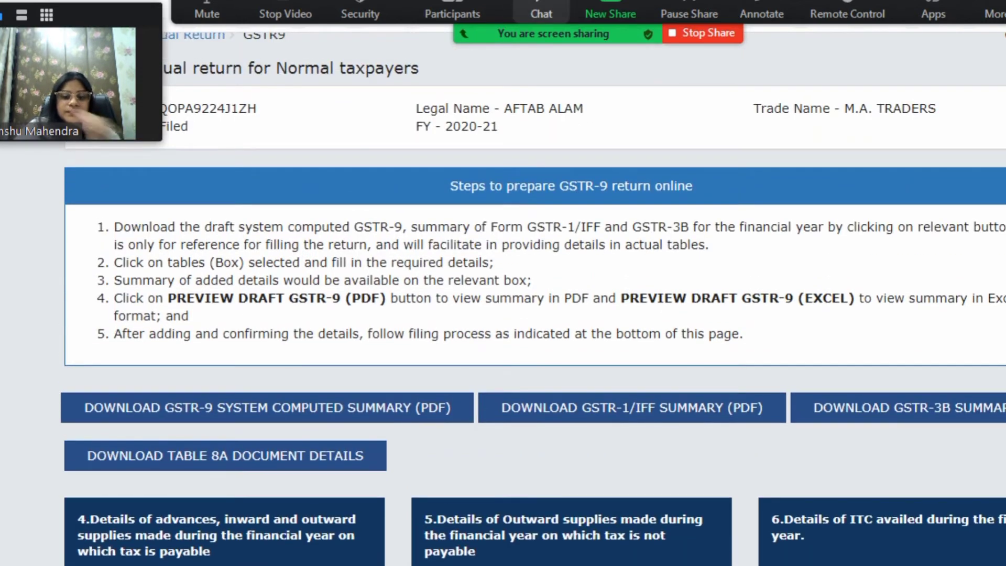
click(541, 14)
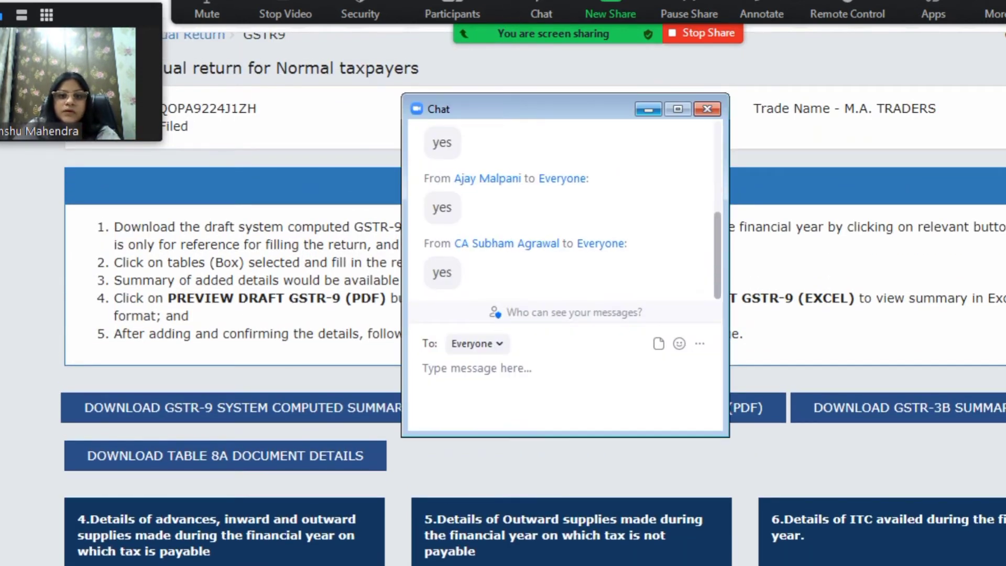
click(648, 109)
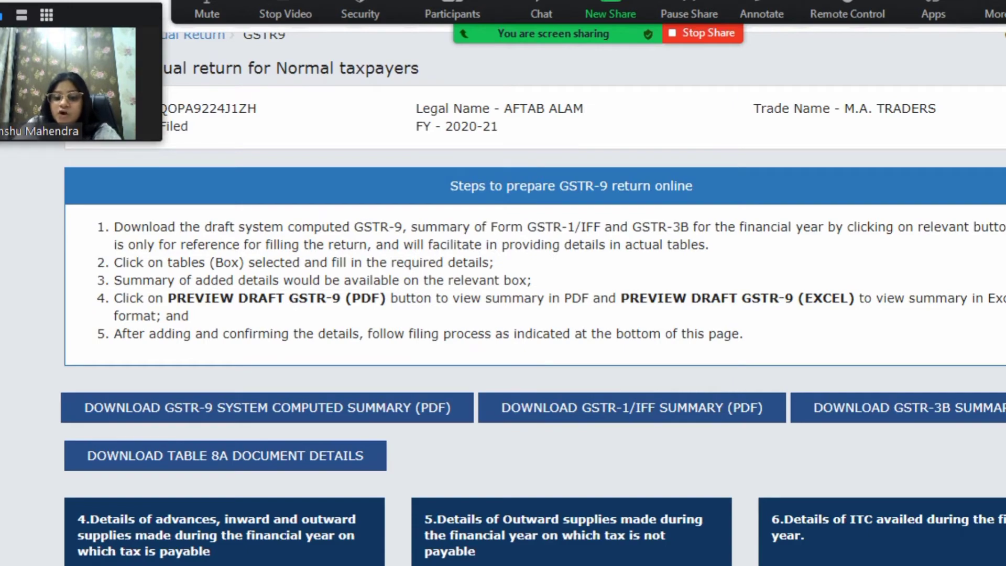
Open table 6, the details of ITC availed during the financial year, from the GSTR-9 dashboard.
scroll(532, 341, down, 9)
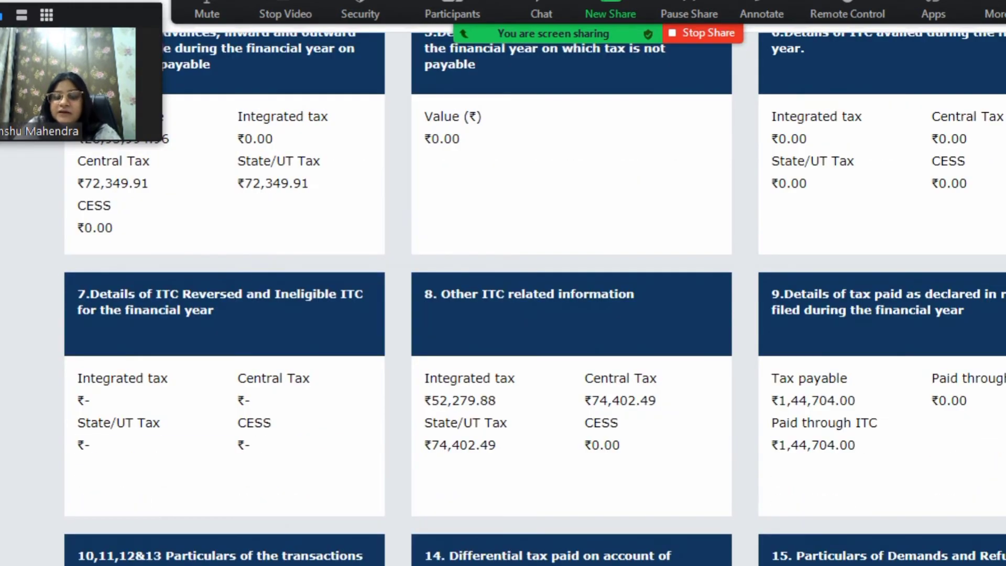
scroll(917, 157, up, 3)
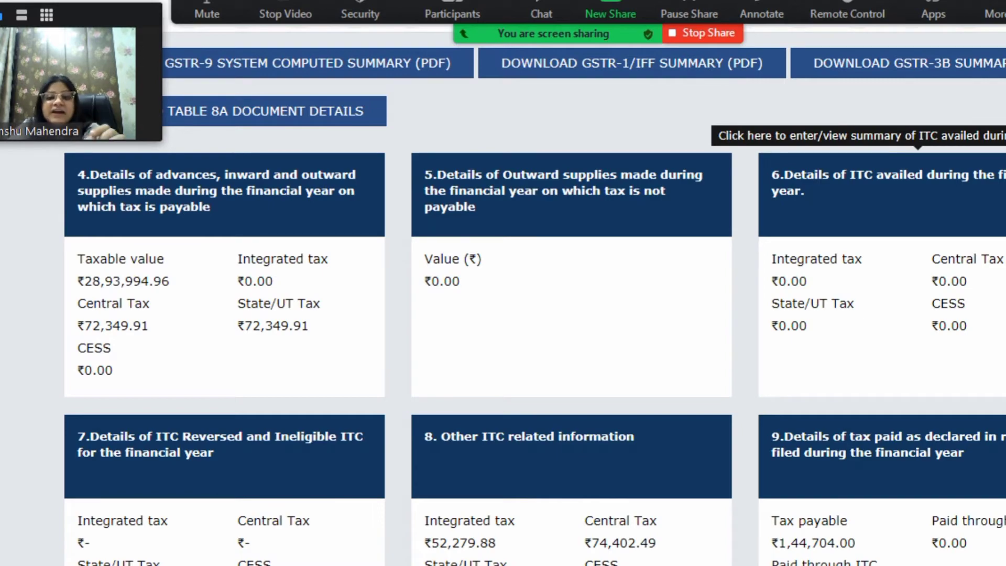
click(917, 167)
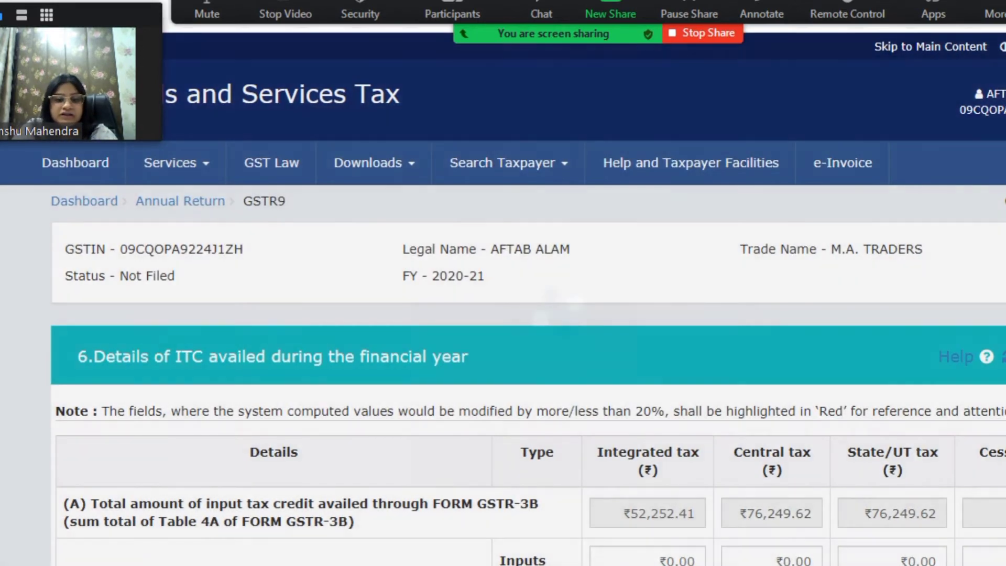
Examine table 6 from the ITC availed through GSTR-3B to total ITC availed, including the difference and transition credit rows.
scroll(503, 298, down, 4)
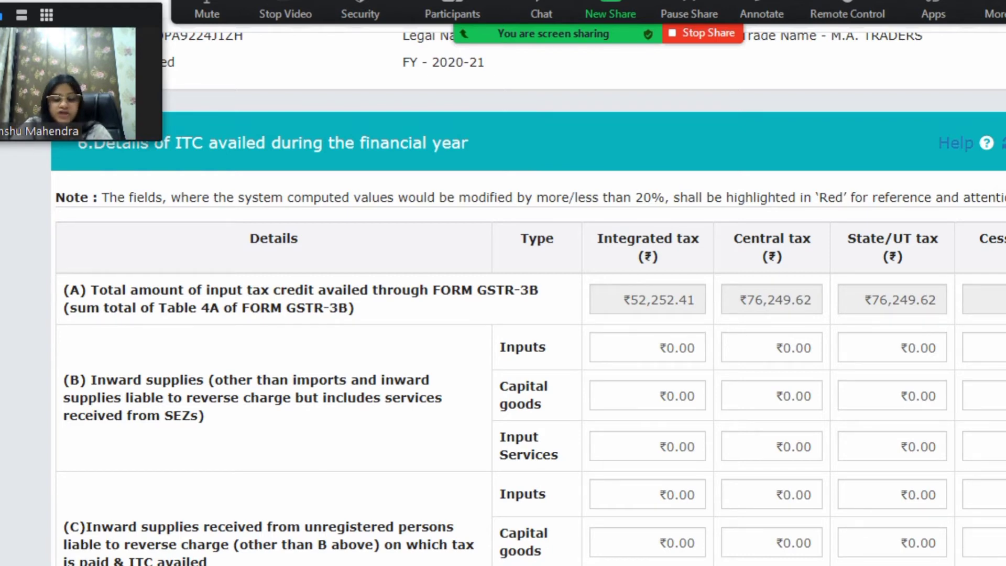
scroll(530, 299, down, 5)
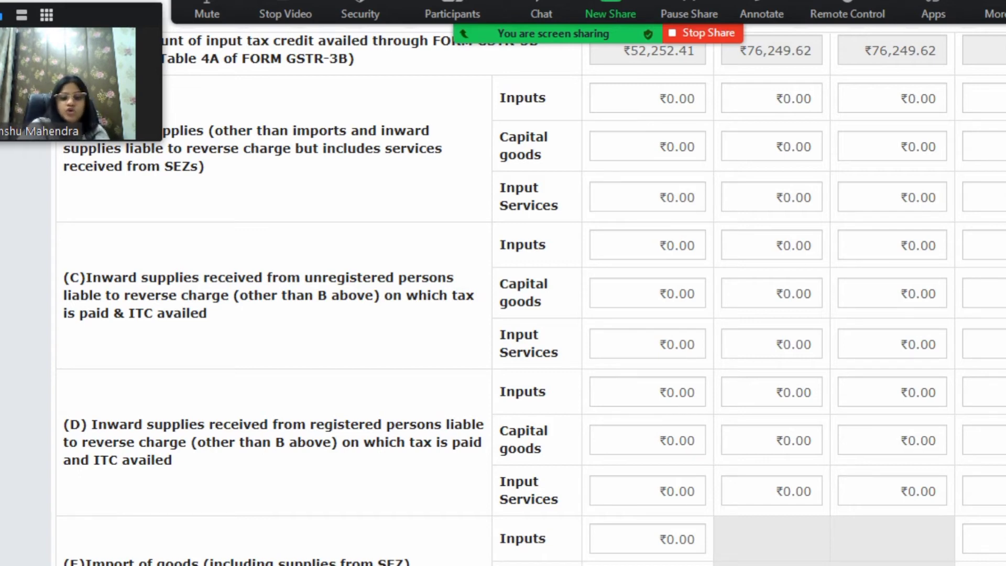
scroll(503, 293, down, 3)
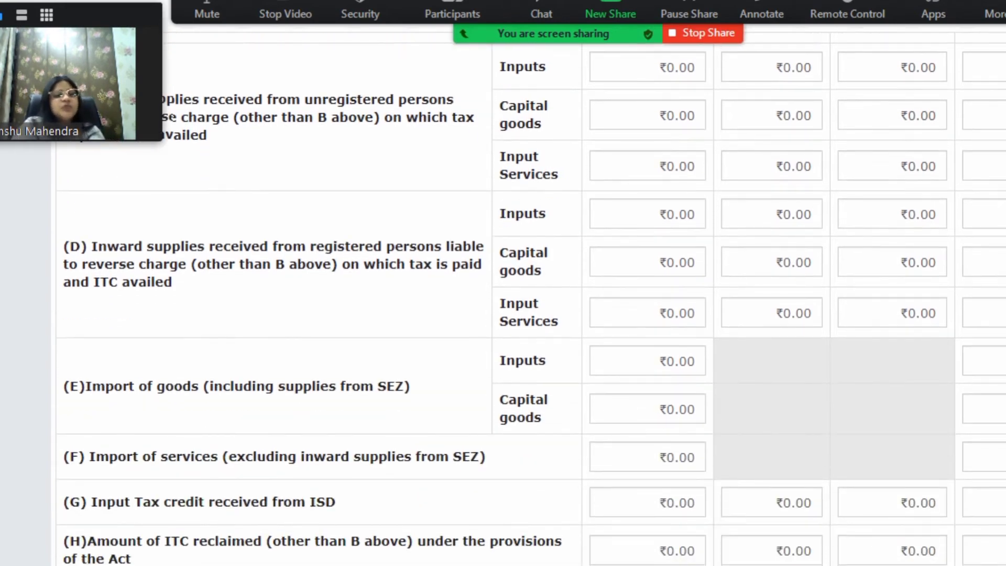
scroll(503, 293, down, 2)
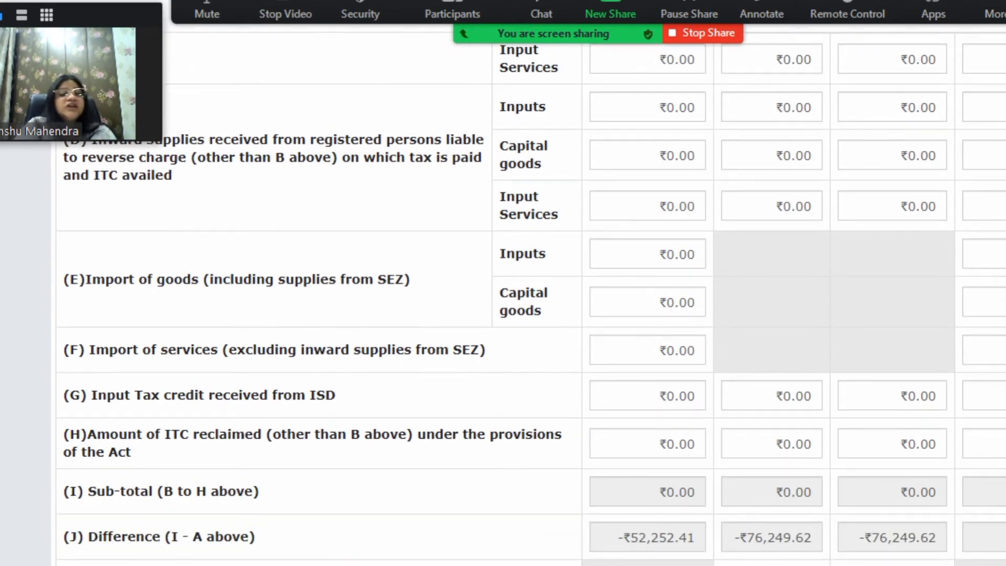
scroll(503, 299, down, 1)
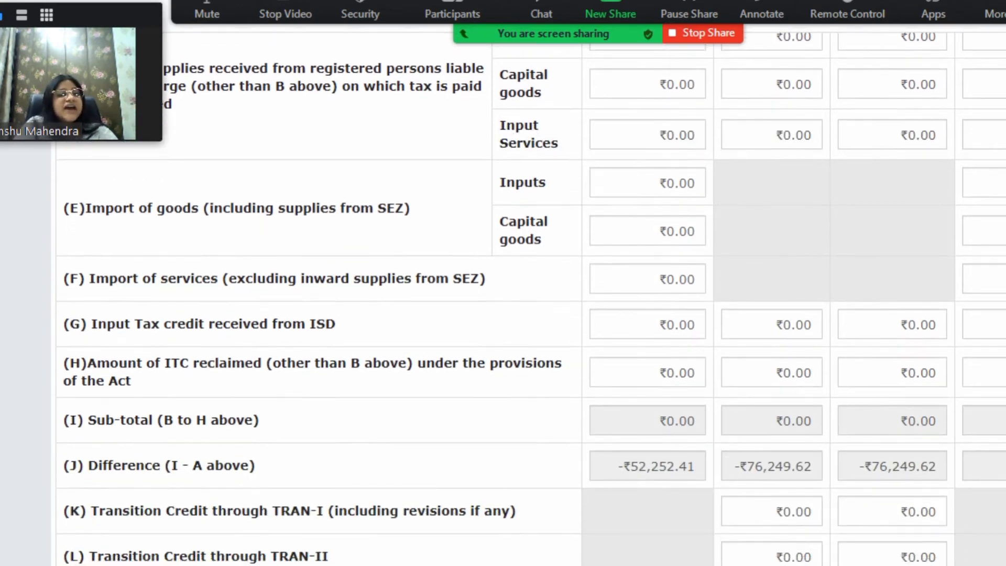
scroll(503, 294, down, 3)
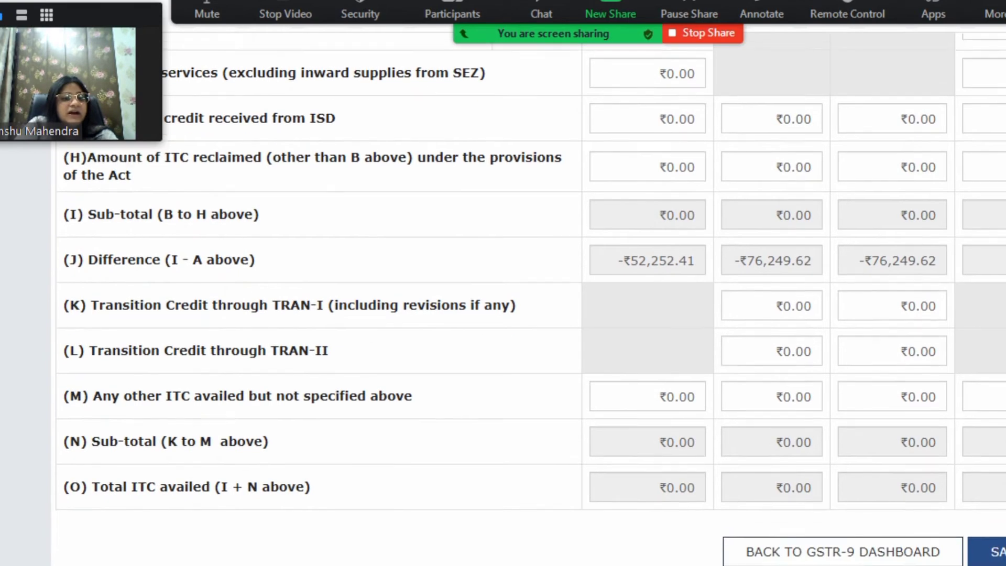
scroll(503, 294, up, 2)
scroll(503, 294, up, 1)
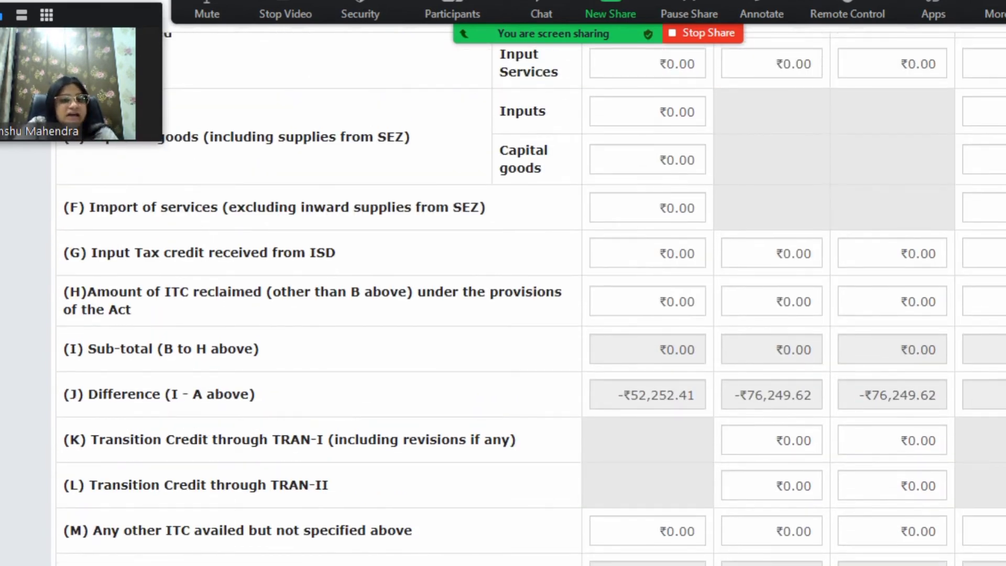
scroll(503, 298, down, 1)
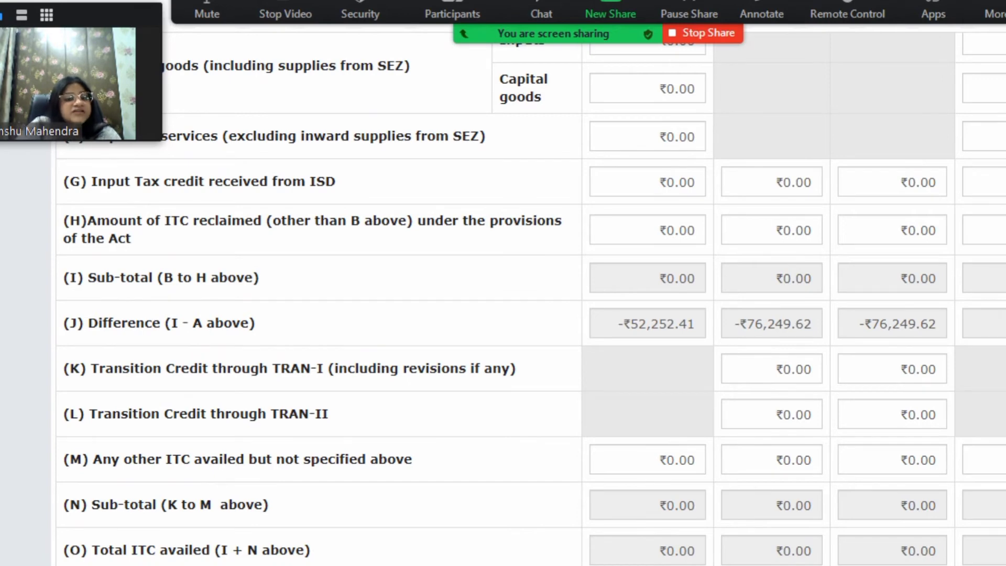
scroll(503, 293, down, 1)
scroll(503, 293, up, 2)
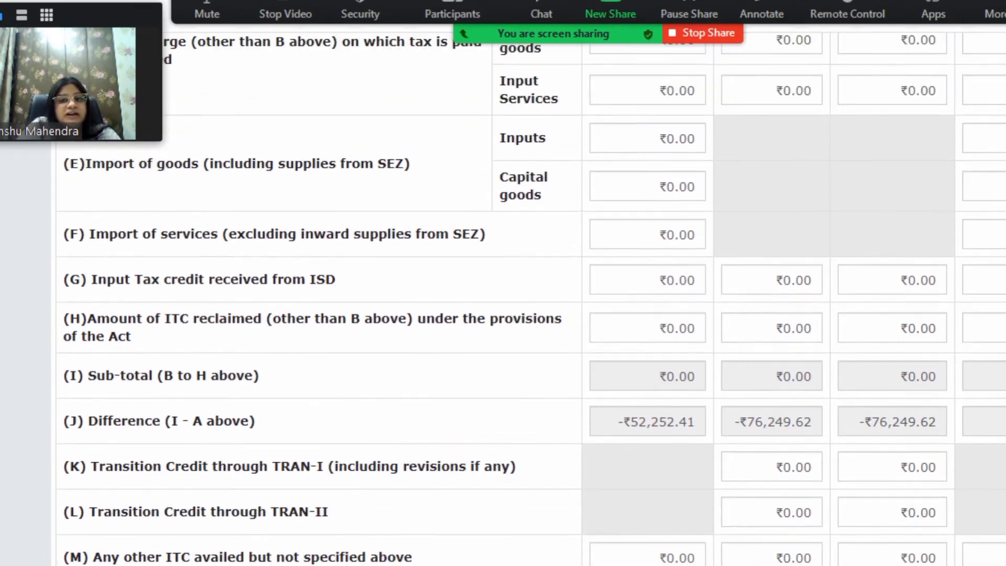
Review table 6 again, from the inward supplies rows down to total ITC availed, and return to the GSTR-9 dashboard.
scroll(503, 298, up, 5)
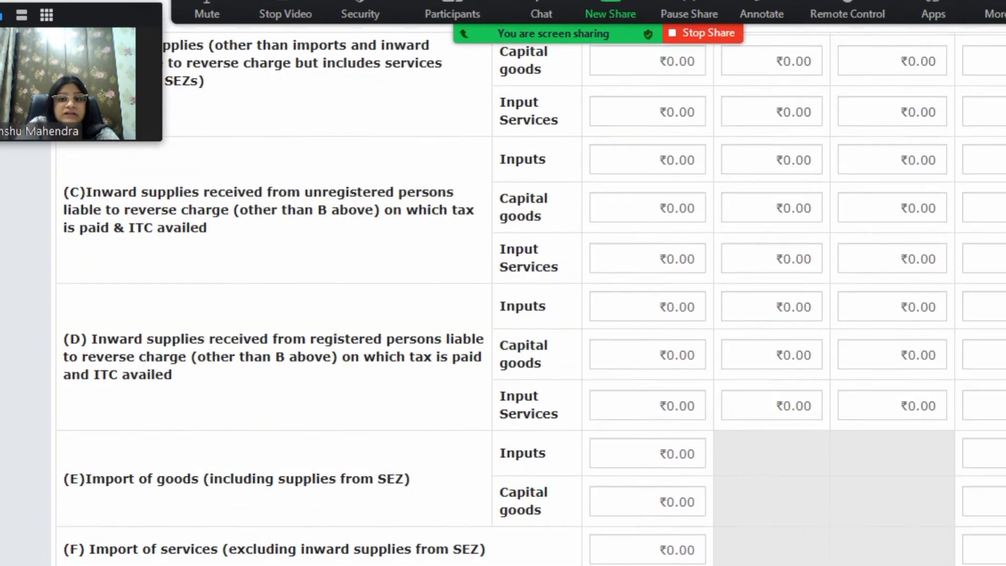
scroll(502, 299, up, 3)
scroll(503, 298, down, 5)
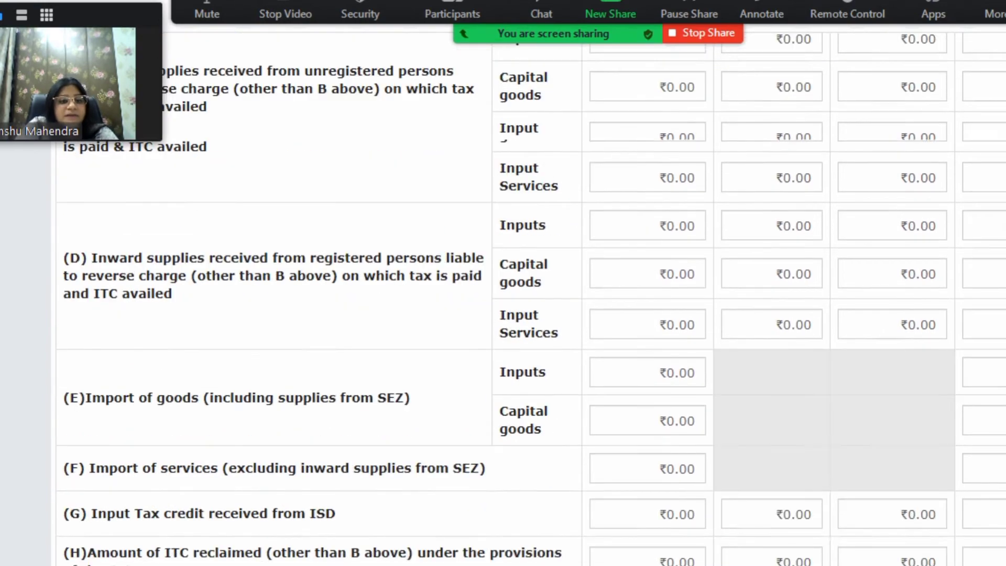
scroll(503, 298, down, 7)
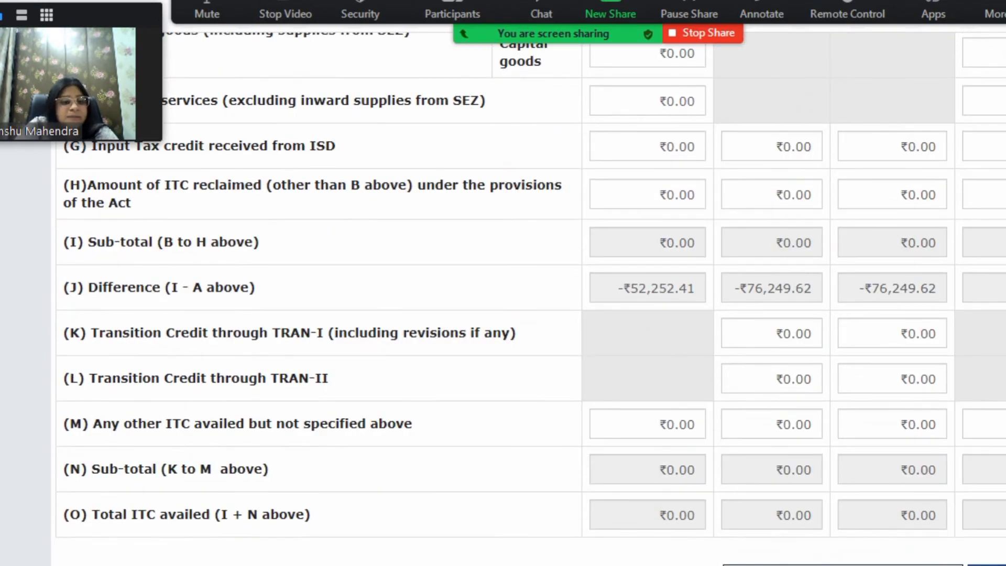
scroll(503, 298, down, 3)
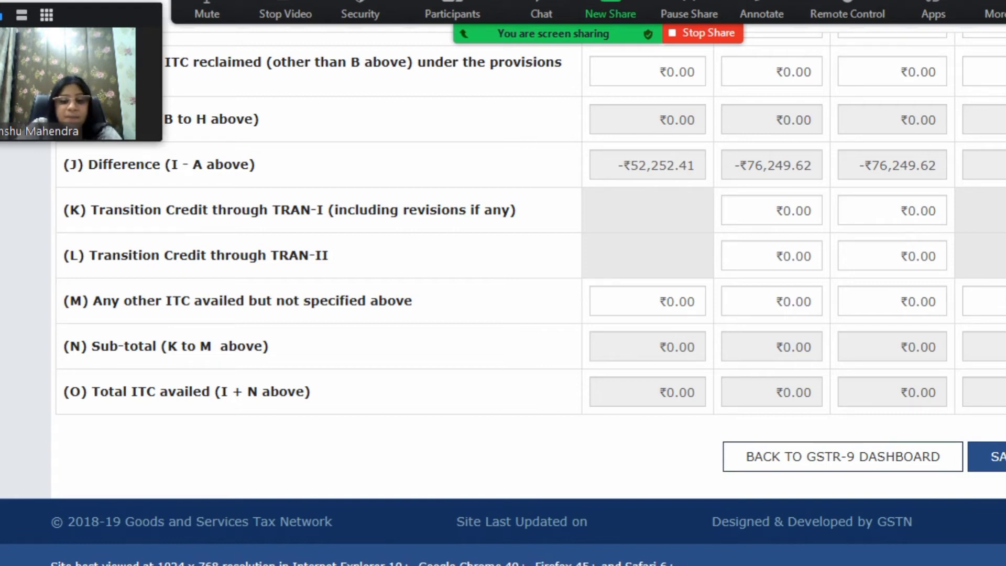
click(842, 456)
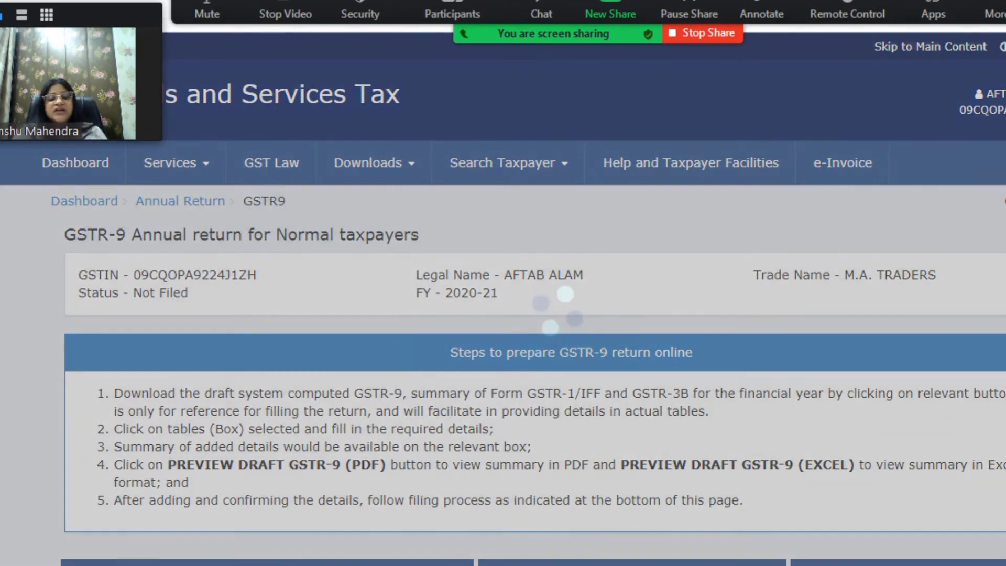
Open table 7, the details of ITC reversed and ineligible ITC for the financial year, from the GSTR-9 dashboard.
scroll(917, 367, down, 6)
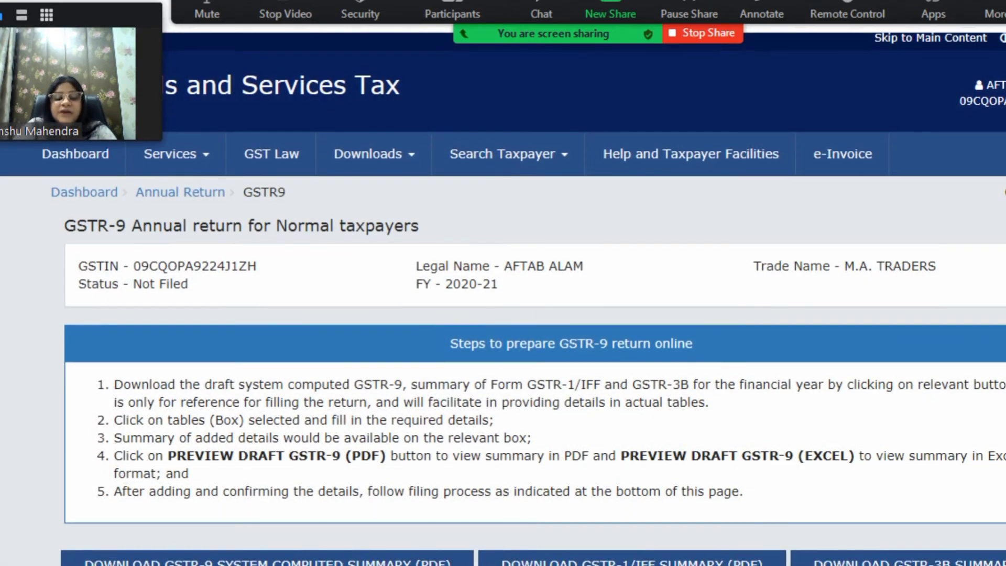
scroll(917, 367, down, 5)
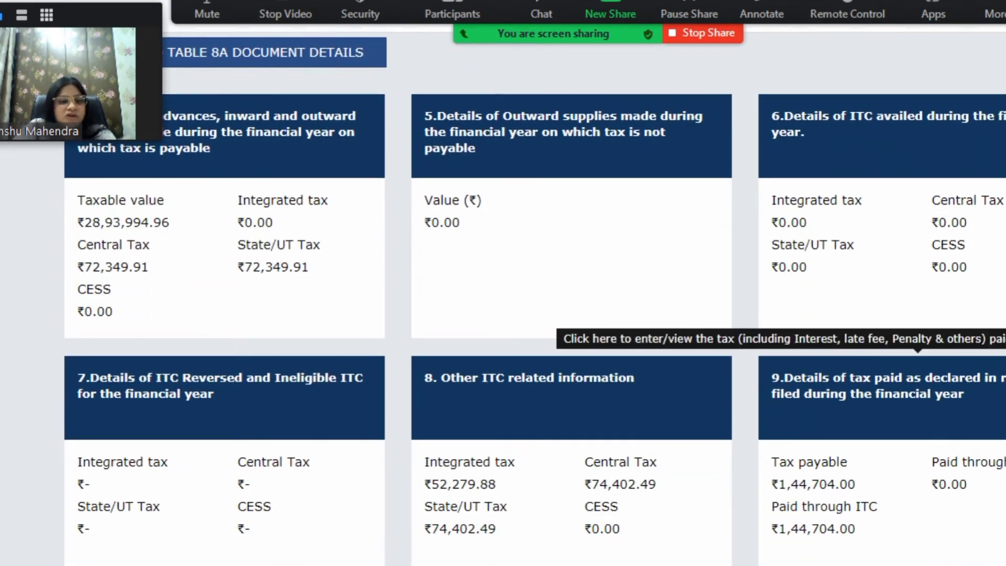
scroll(917, 367, down, 3)
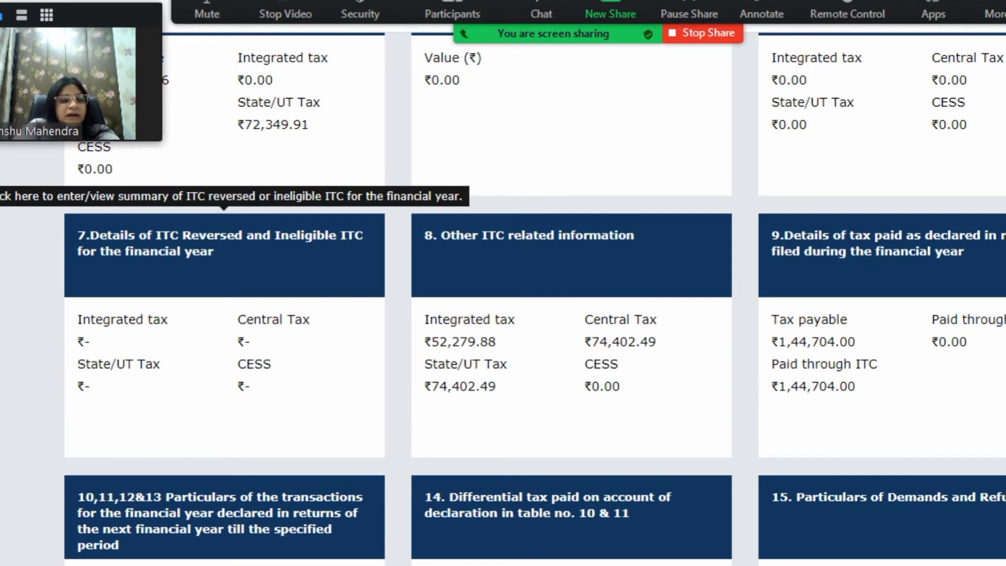
click(223, 230)
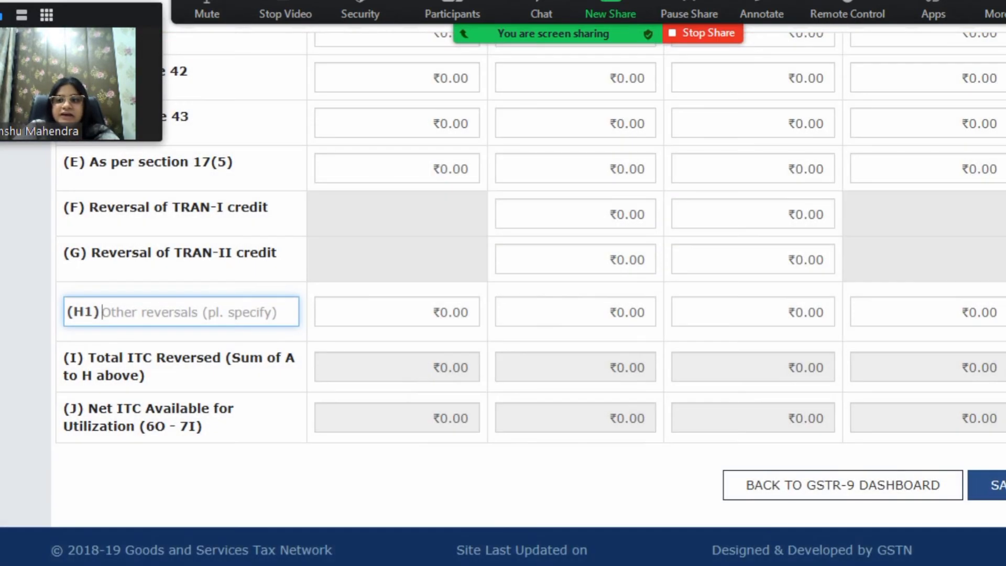
Review table 7 from the Rule 37 reversal to net ITC available for utilization, and return to the GSTR-9 dashboard.
scroll(503, 298, up, 7)
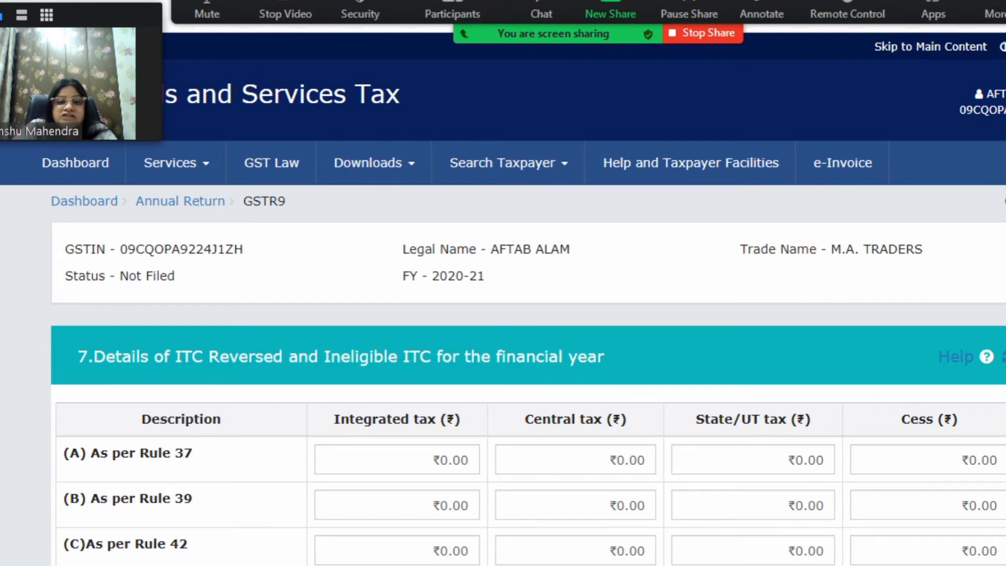
scroll(503, 299, down, 5)
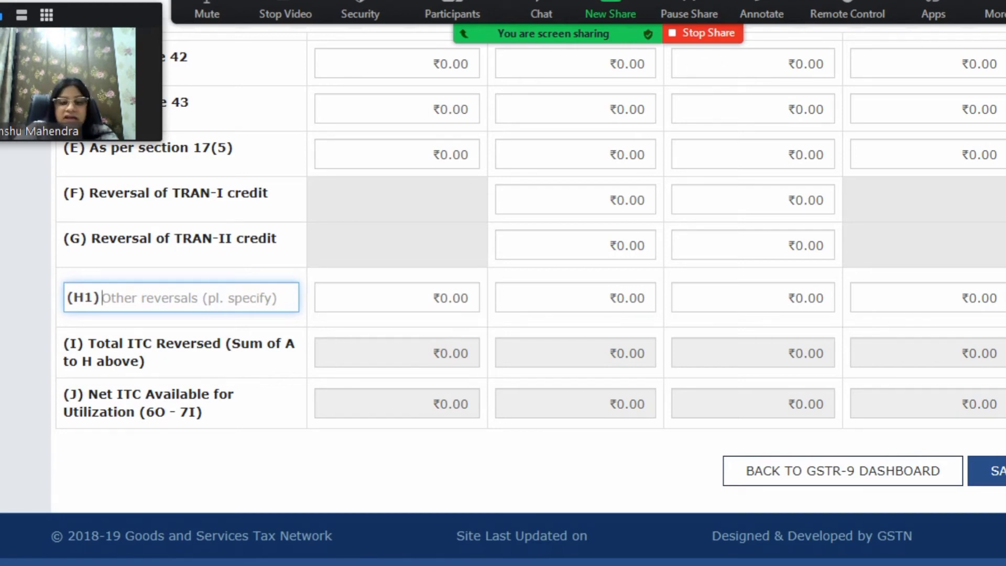
click(842, 470)
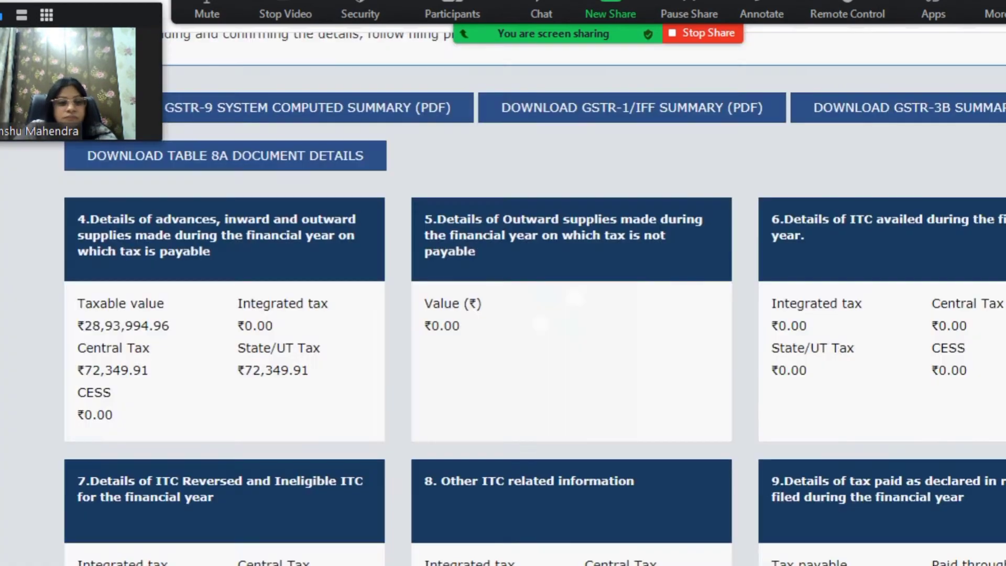
Open table 8, other ITC related information, from the GSTR-9 dashboard.
scroll(503, 293, down, 9)
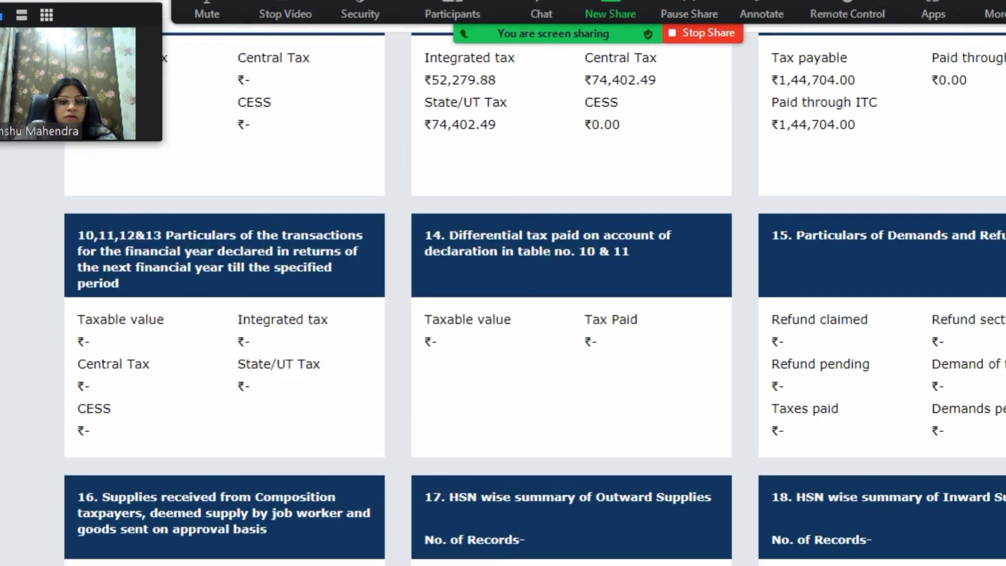
scroll(503, 293, up, 3)
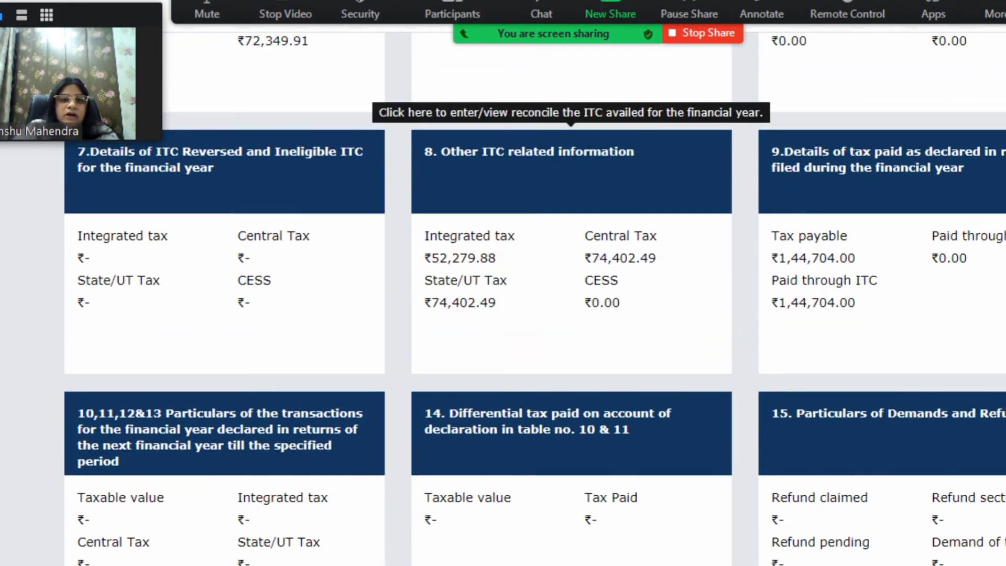
click(571, 157)
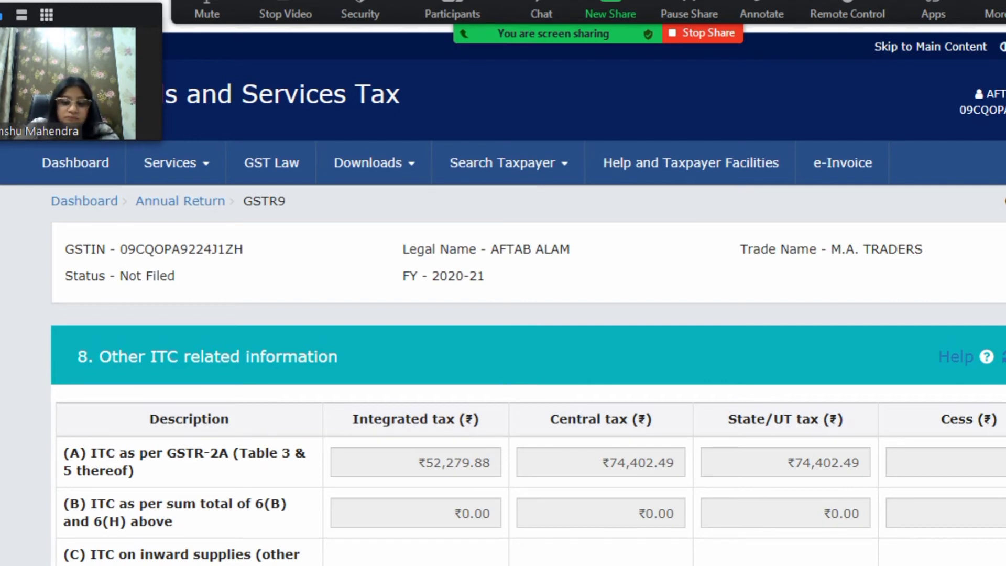
Review table 8 from ITC as per GSTR-2A to total ITC to be lapsed, and return to the GSTR-9 dashboard.
scroll(524, 315, down, 3)
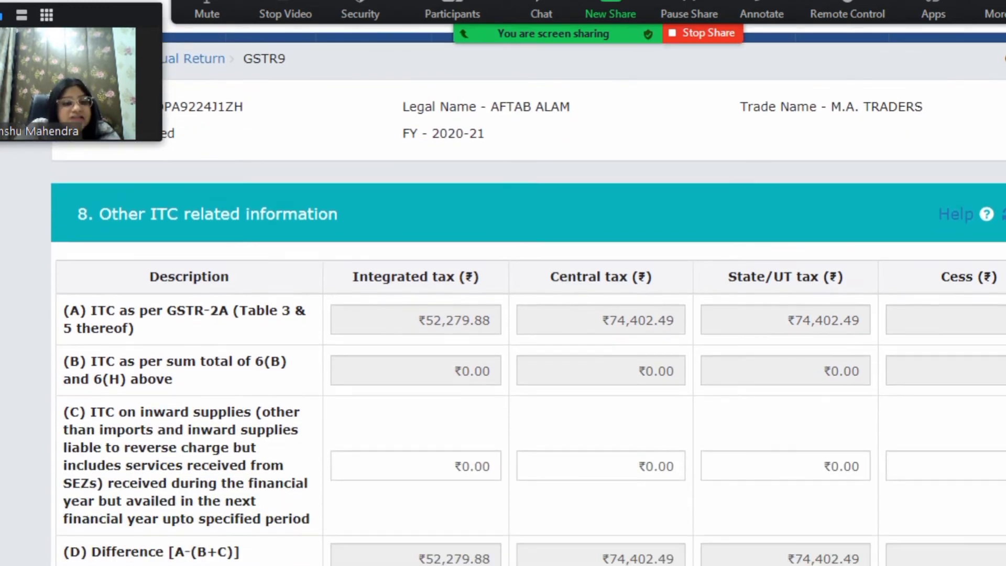
scroll(524, 314, down, 3)
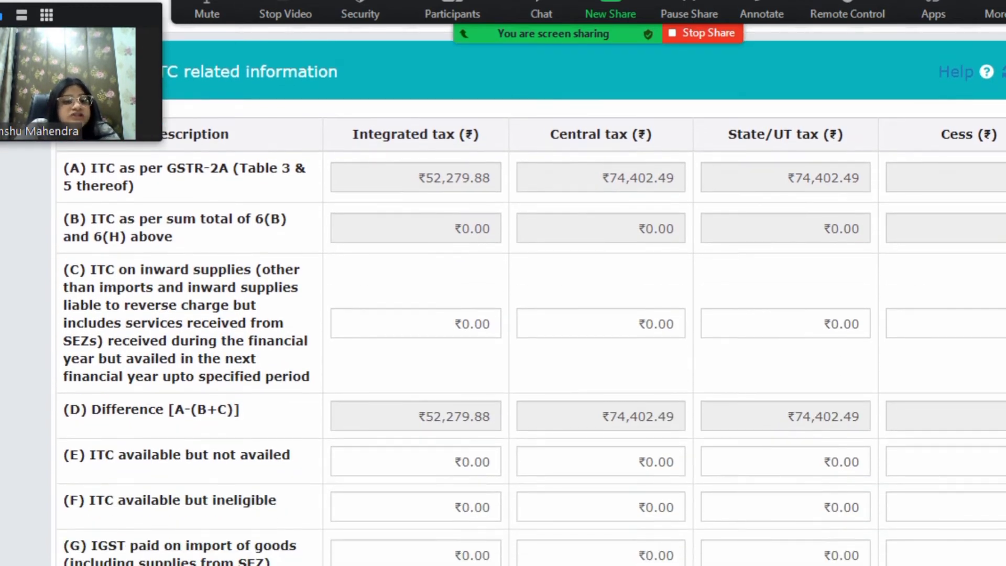
scroll(524, 314, down, 2)
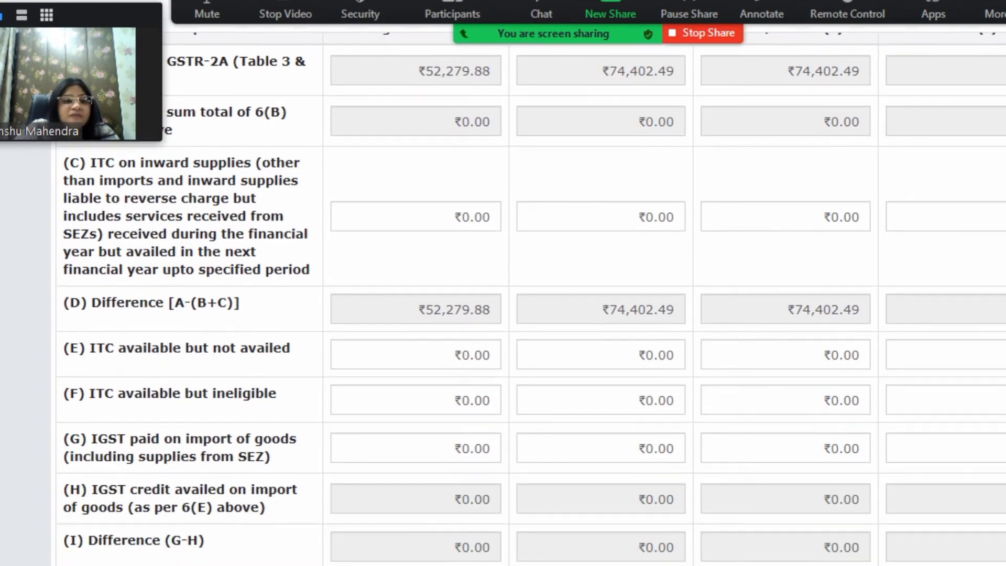
scroll(524, 314, up, 5)
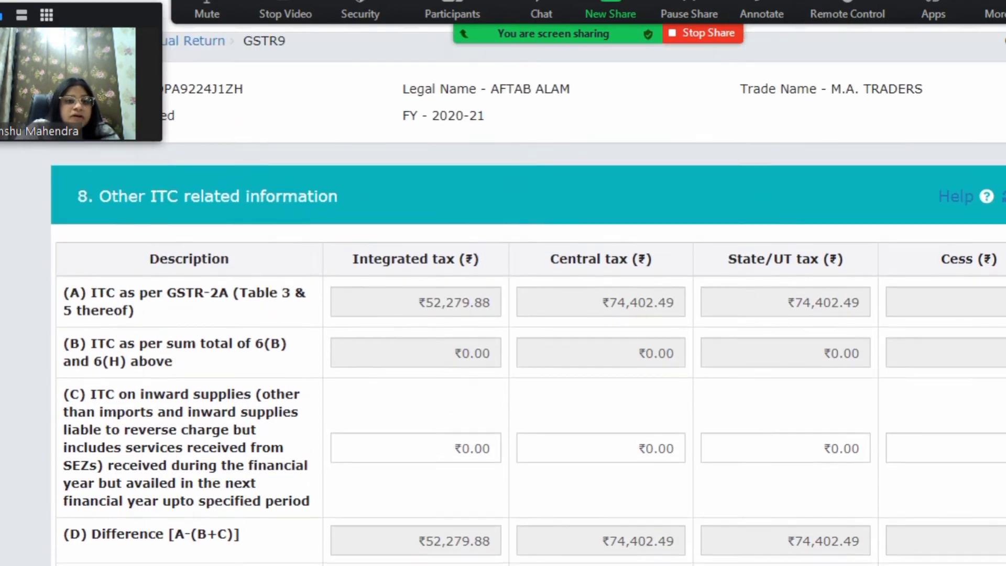
scroll(524, 314, up, 1)
scroll(524, 314, down, 10)
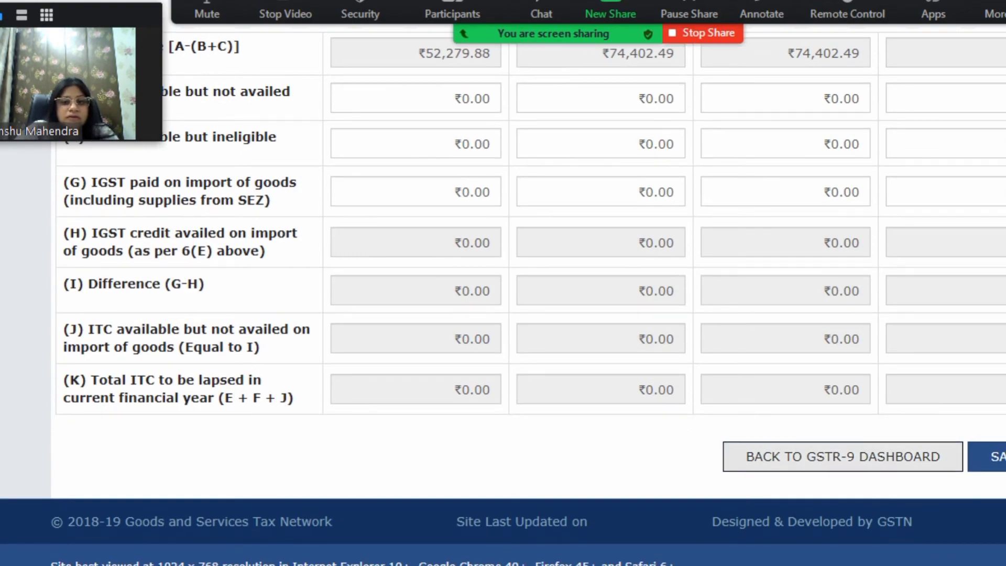
click(842, 457)
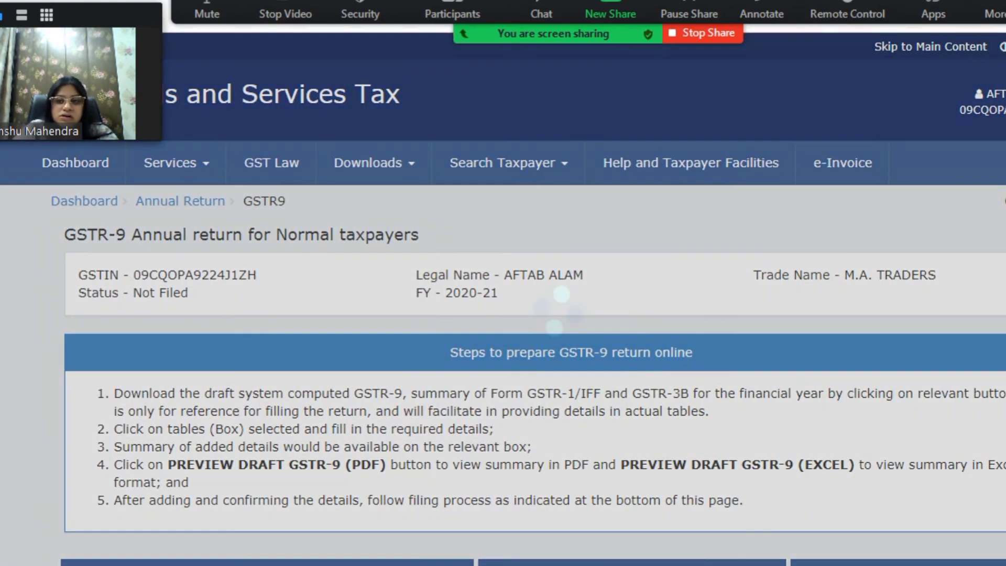
Open table 9, the details of tax paid as declared in returns filed during the financial year, from the GSTR-9 dashboard.
scroll(524, 314, down, 6)
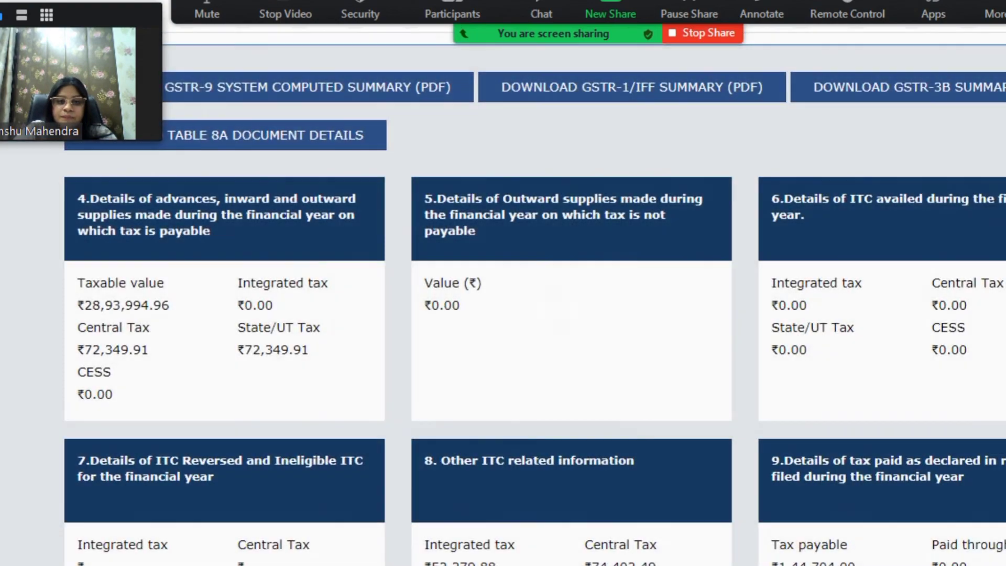
scroll(524, 314, down, 6)
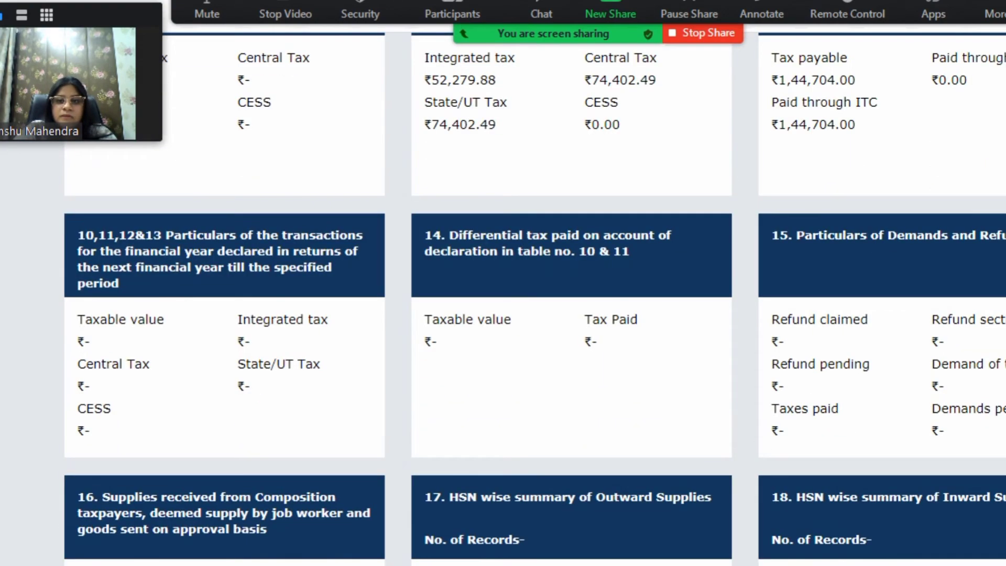
scroll(524, 315, up, 6)
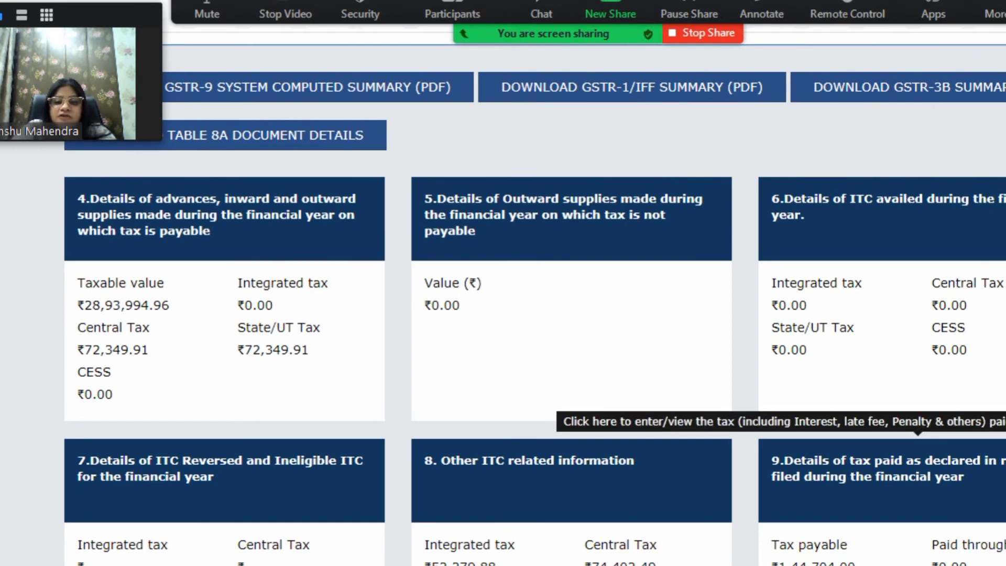
click(918, 477)
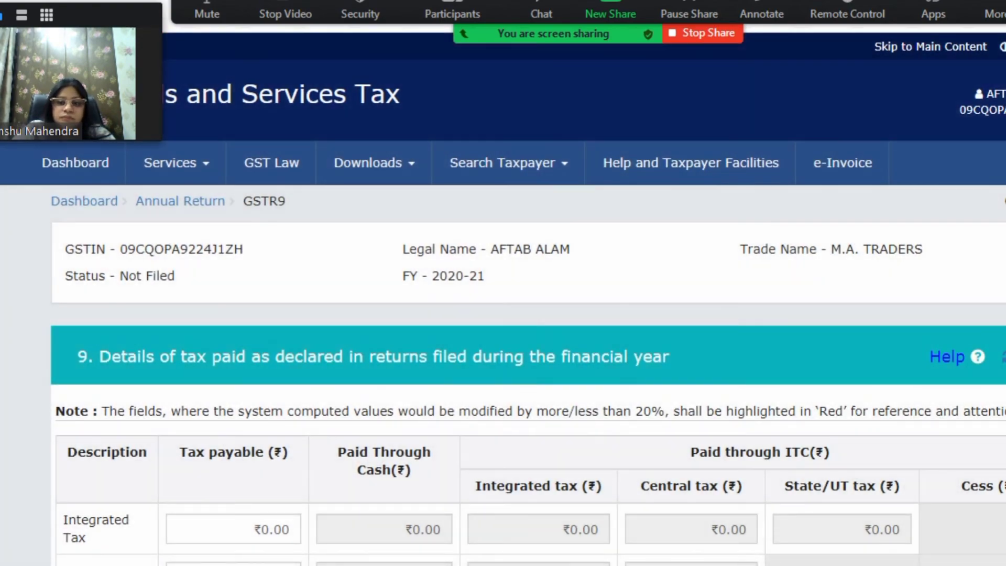
Review the tax payable, paid through cash and paid through ITC columns of table 9, and return to the GSTR-9 dashboard.
scroll(503, 283, down, 8)
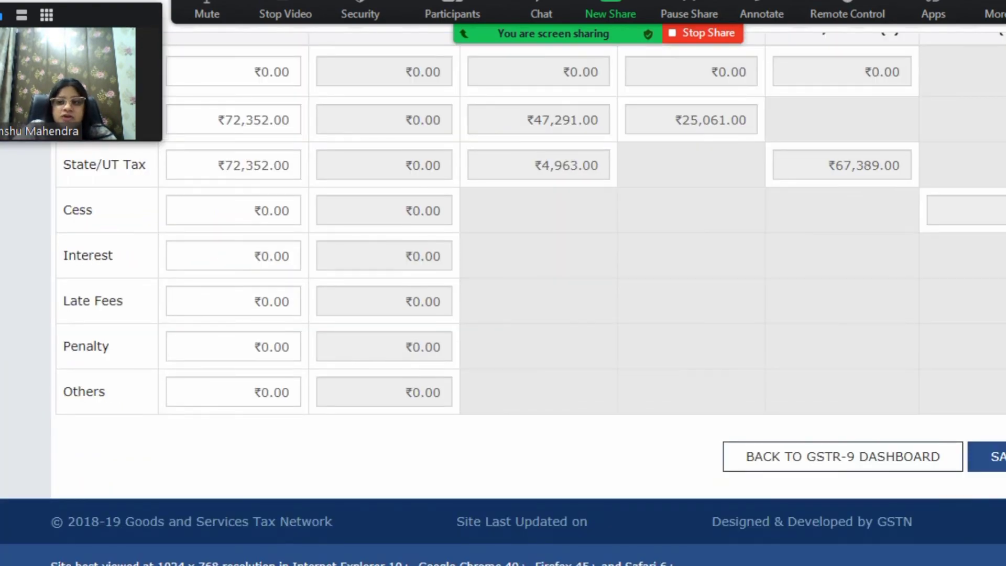
scroll(503, 283, up, 8)
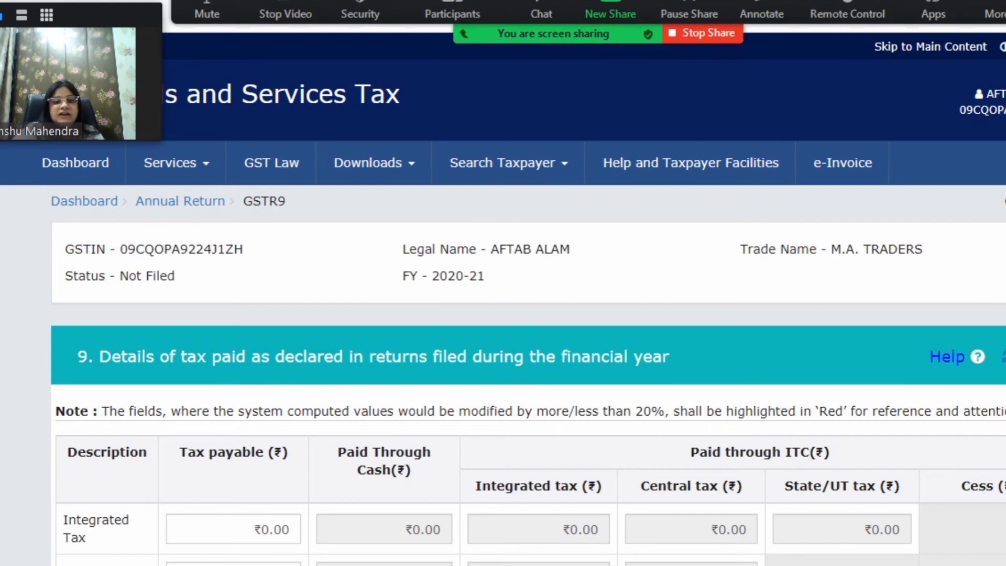
scroll(503, 283, down, 8)
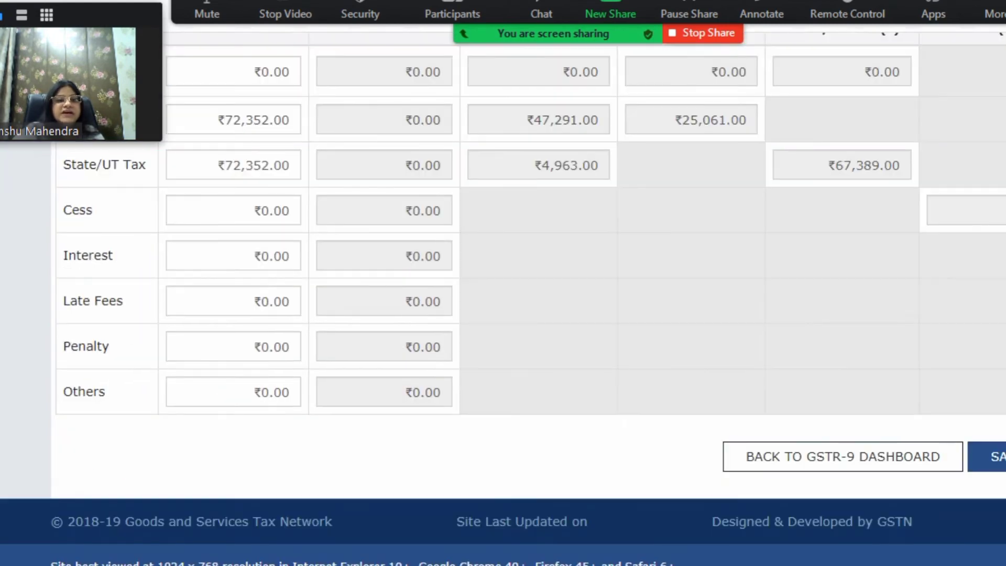
scroll(503, 283, up, 4)
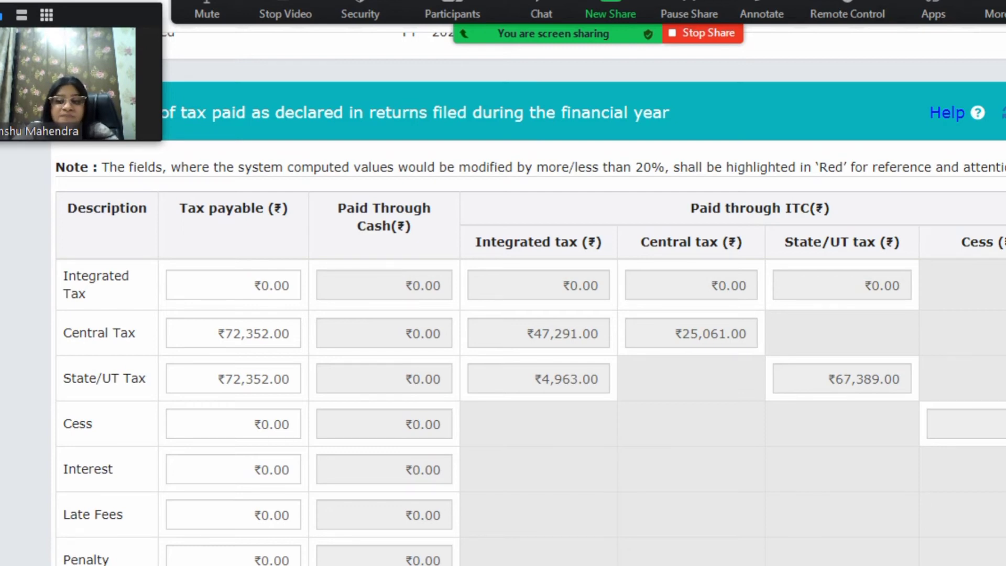
scroll(503, 314, down, 4)
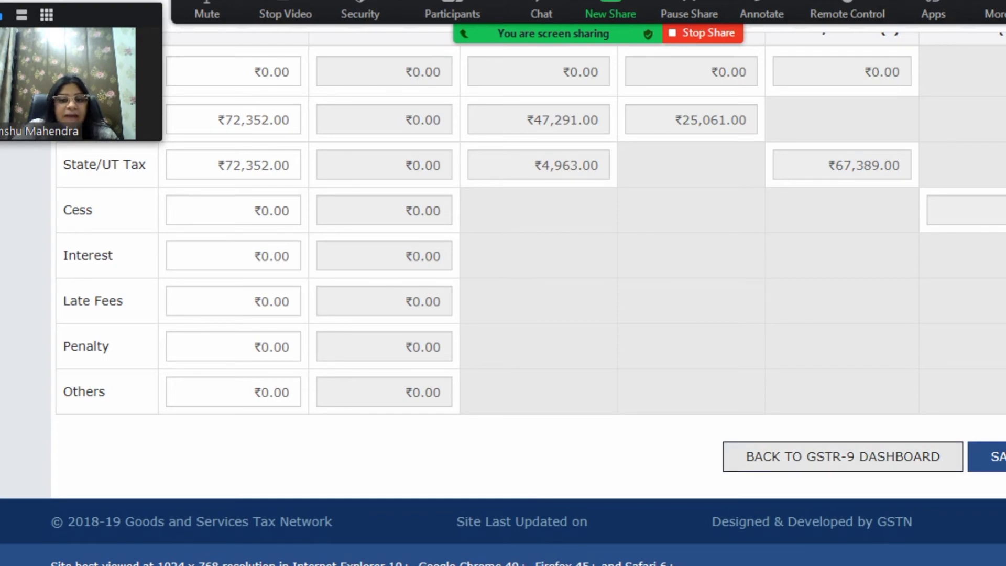
click(843, 456)
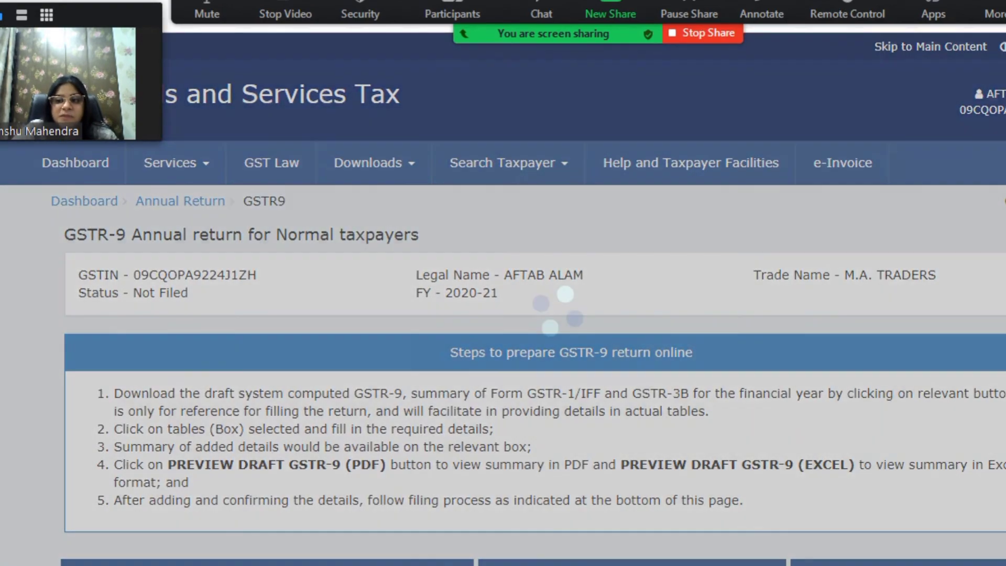
Open tables 10, 11, 12 and 13, the transactions declared in returns of the next financial year, from the GSTR-9 dashboard.
scroll(503, 314, down, 15)
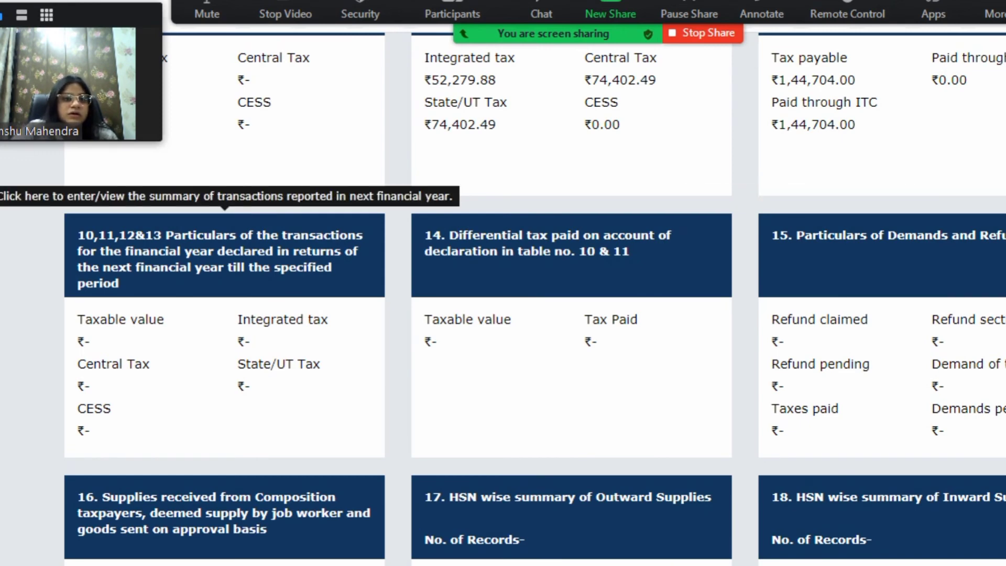
click(225, 257)
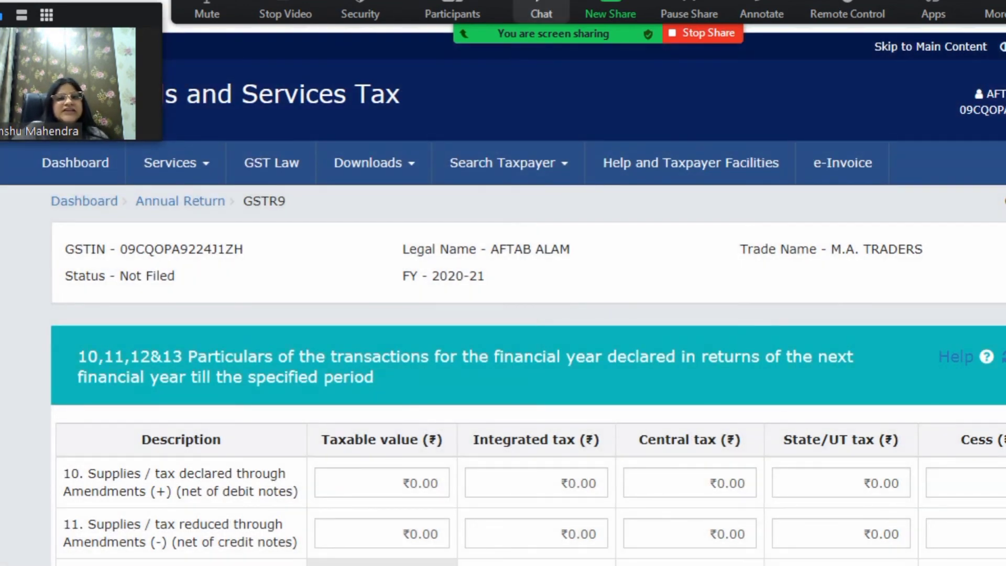
Check the participants' replies in the meeting chat and minimize the chat window.
click(541, 13)
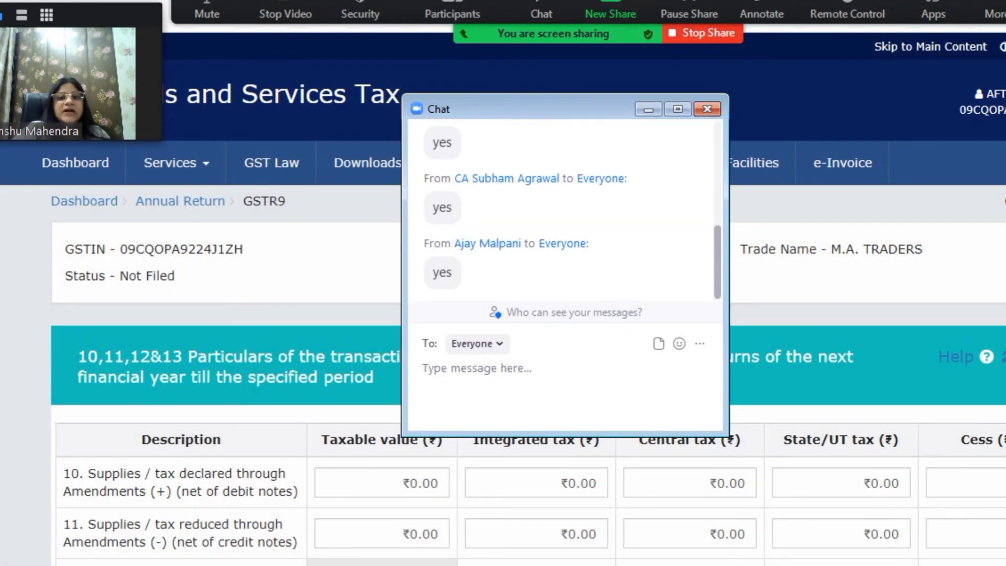
click(648, 109)
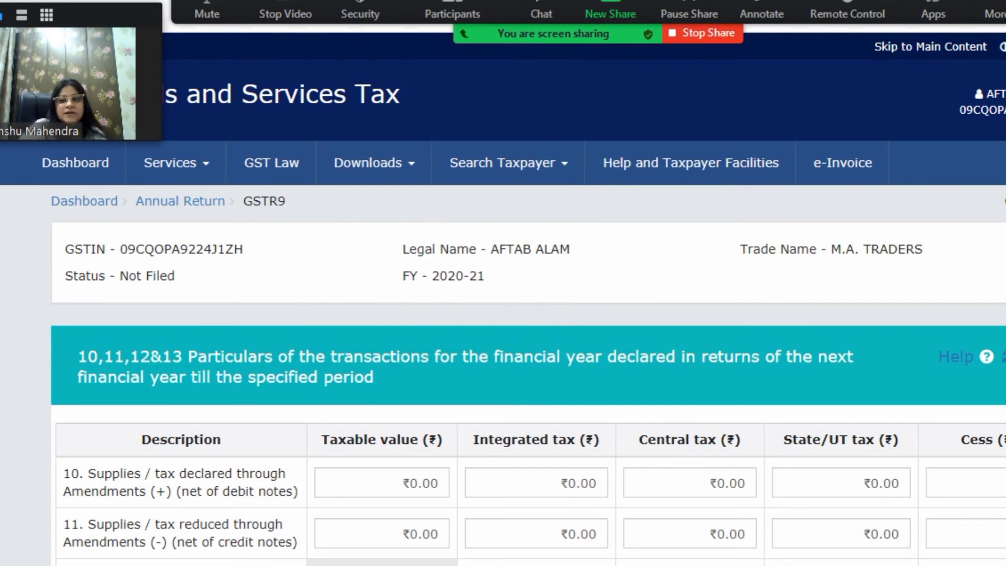
Review the amendment, ITC reversal and ITC availed rows of tables 10 to 13, and return to the GSTR-9 dashboard.
scroll(503, 314, down, 5)
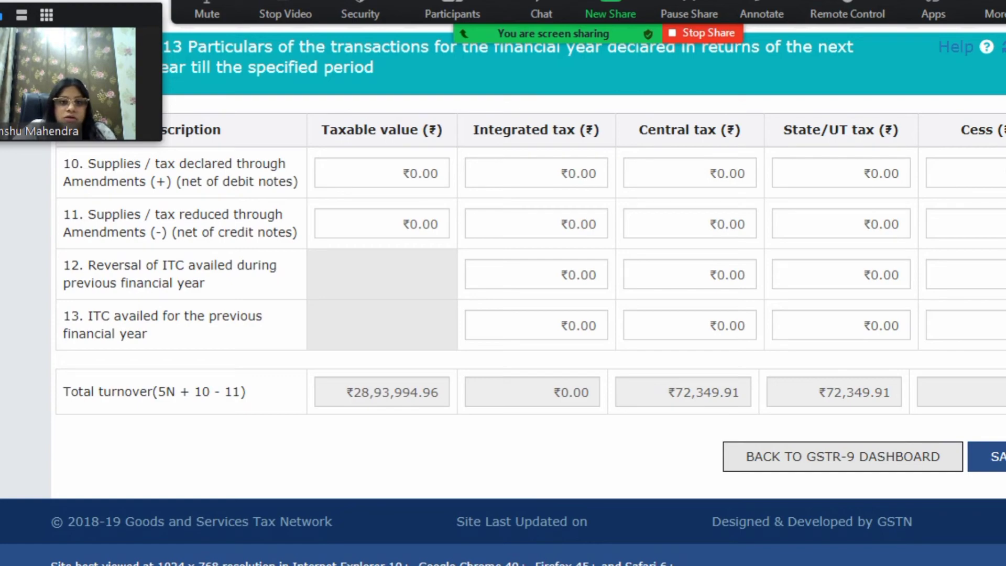
click(843, 456)
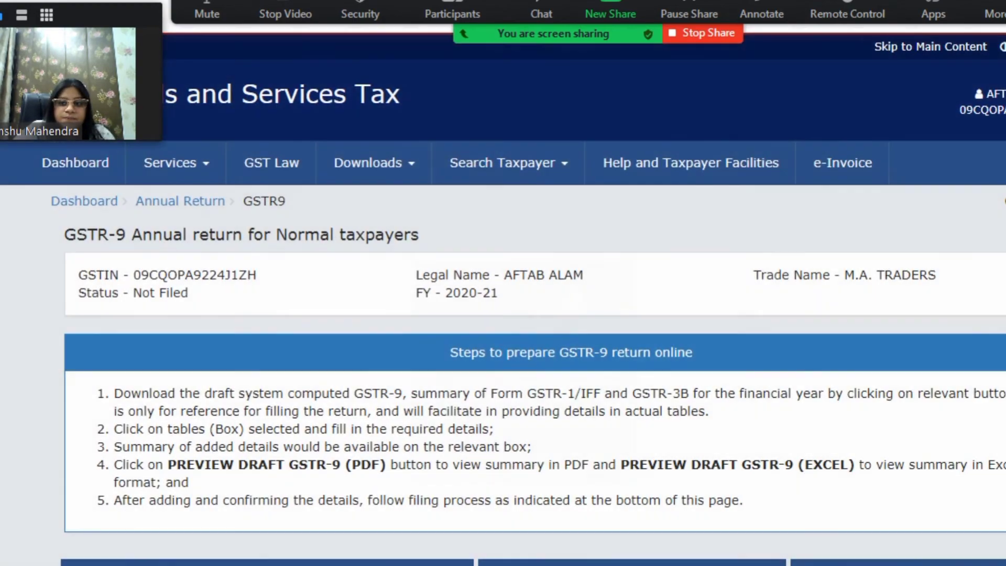
Review table 14, the differential tax paid on account of declaration in tables 10 and 11, and return to the GSTR-9 dashboard.
scroll(503, 298, down, 15)
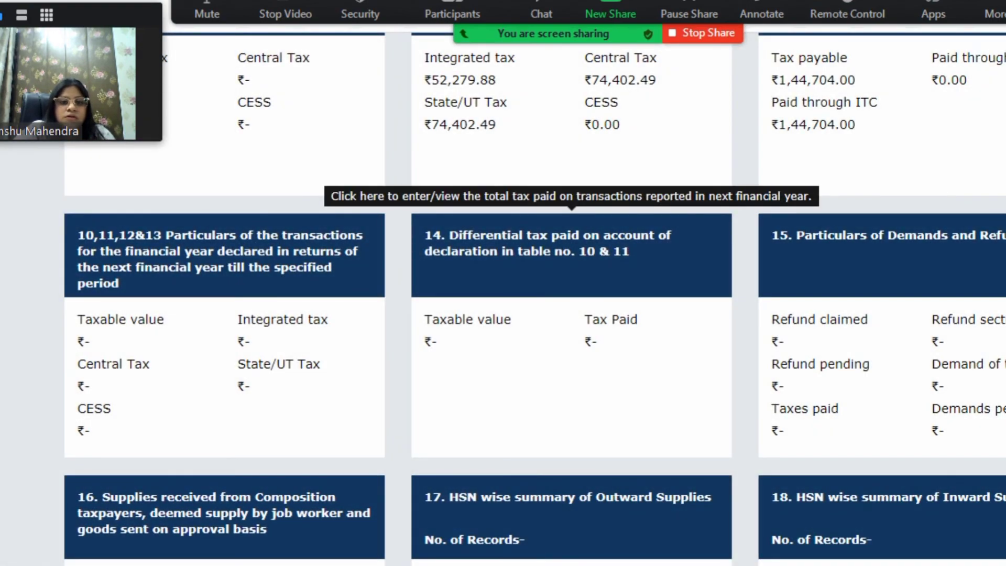
click(572, 236)
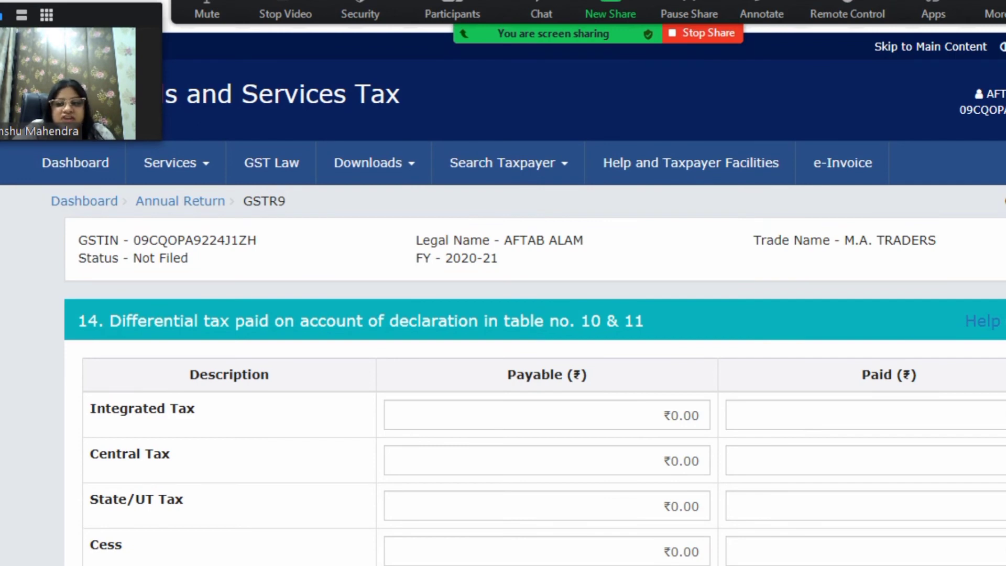
scroll(503, 294, down, 4)
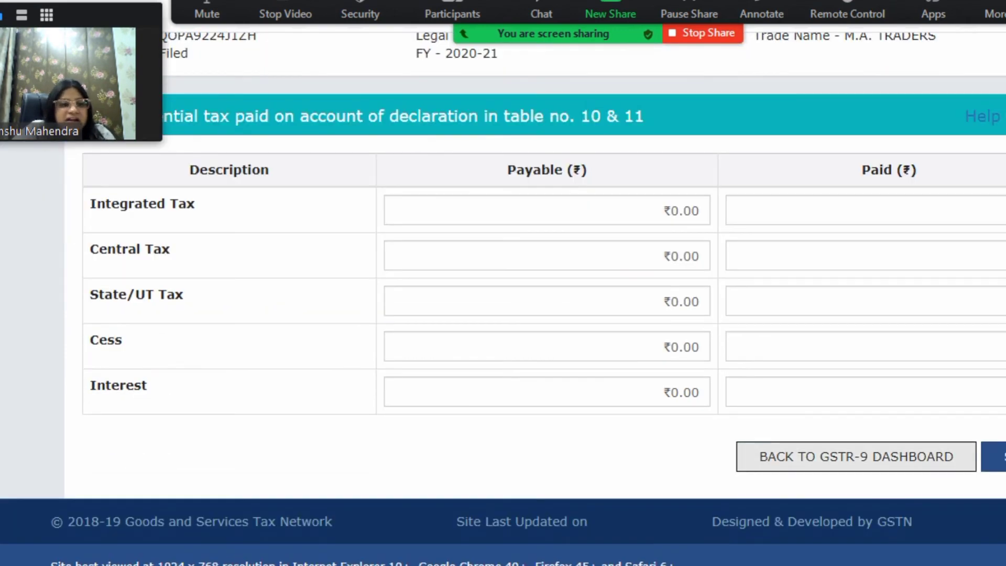
click(856, 457)
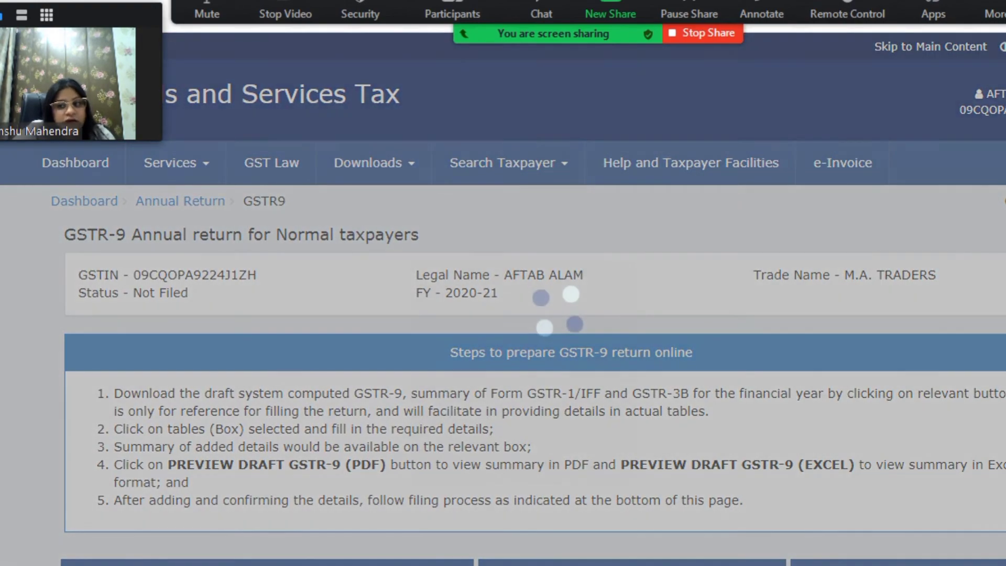
Review the refund and demand rows A to G of table 15, Particulars of Demands and Refunds, and return to the GSTR-9 dashboard.
scroll(503, 299, down, 9)
scroll(503, 298, down, 15)
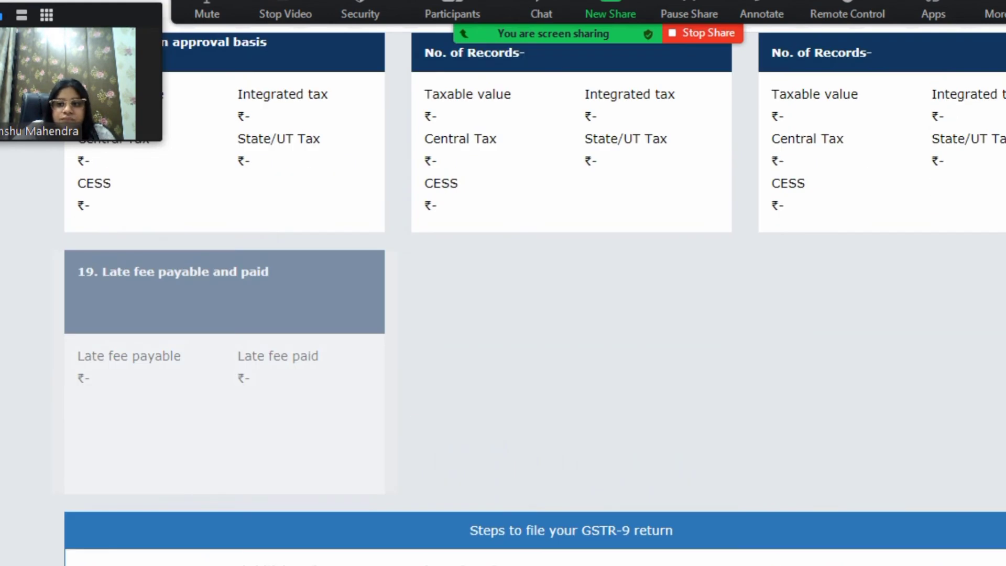
scroll(503, 298, up, 9)
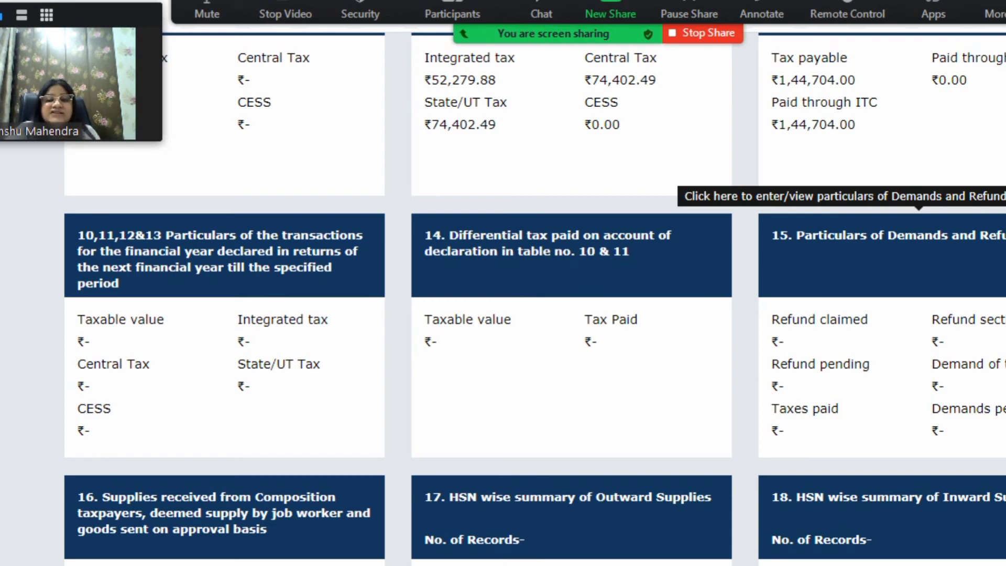
click(918, 255)
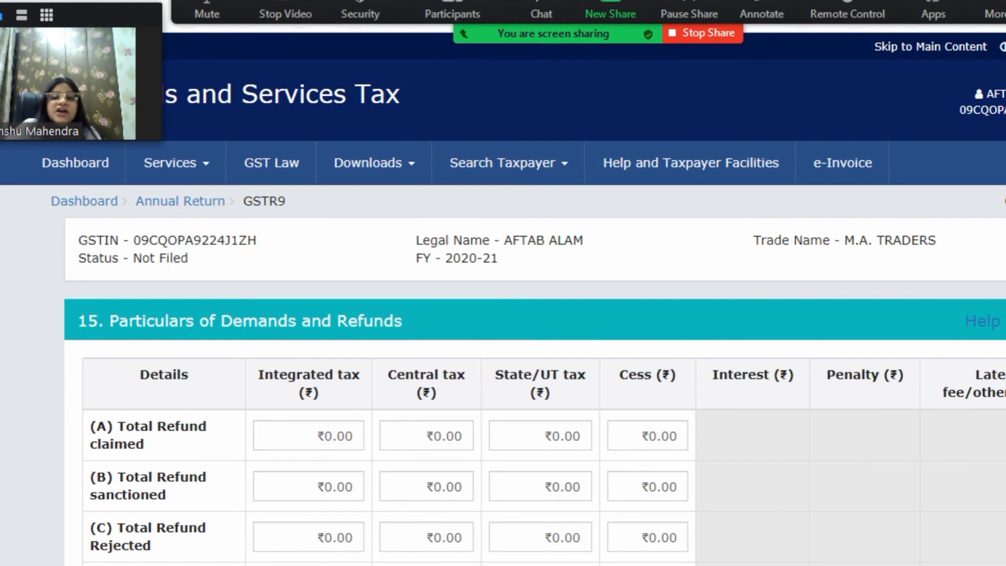
scroll(503, 299, down, 7)
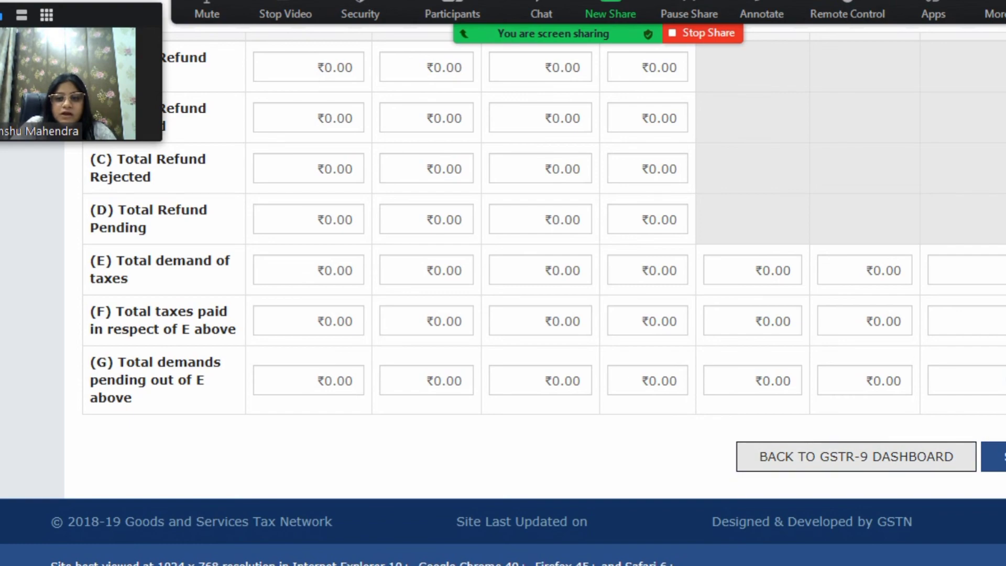
click(856, 457)
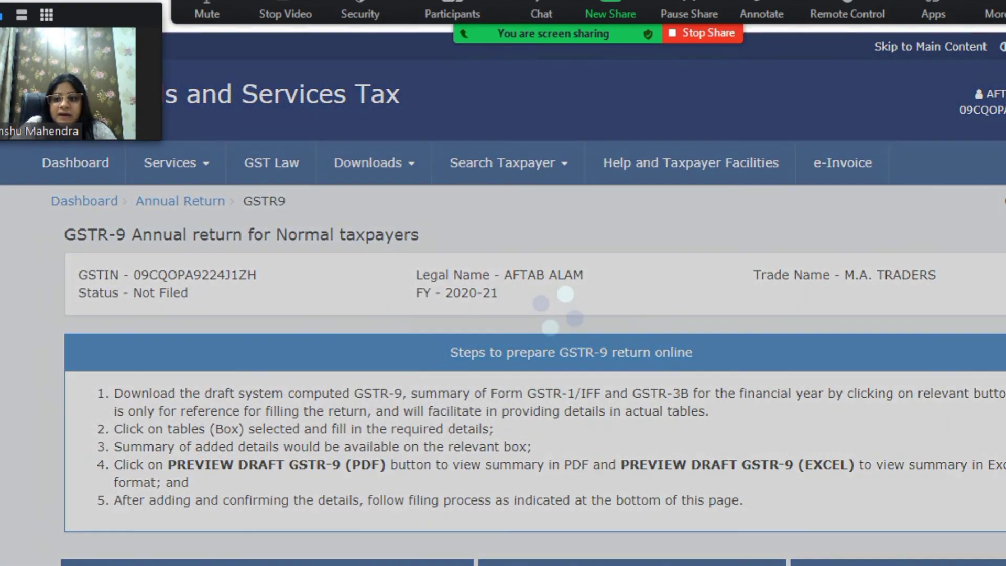
Review table 16, covering composition supplies, deemed supply and goods sent on approval basis, and return to the GSTR-9 dashboard.
scroll(503, 314, down, 8)
scroll(503, 314, down, 8)
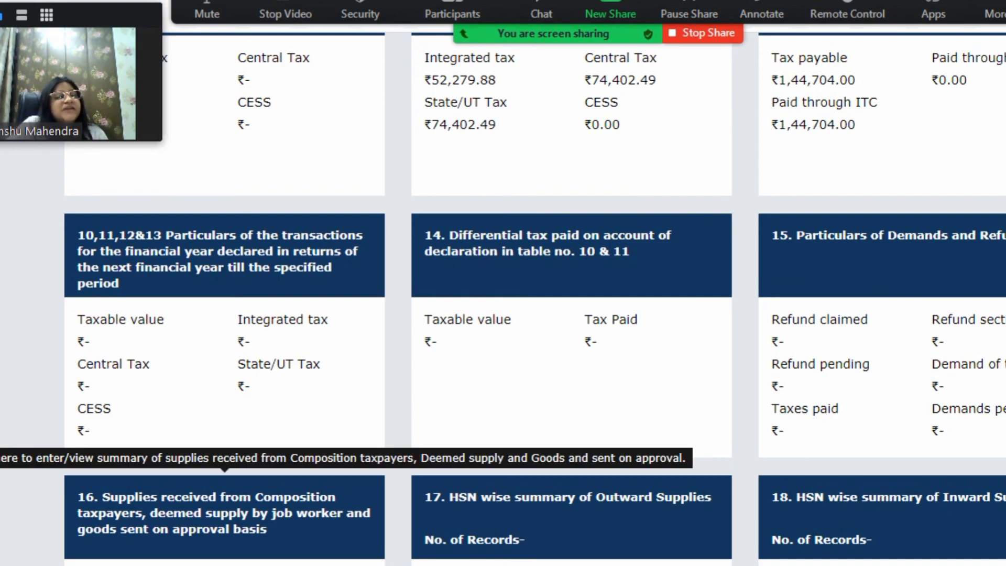
click(224, 506)
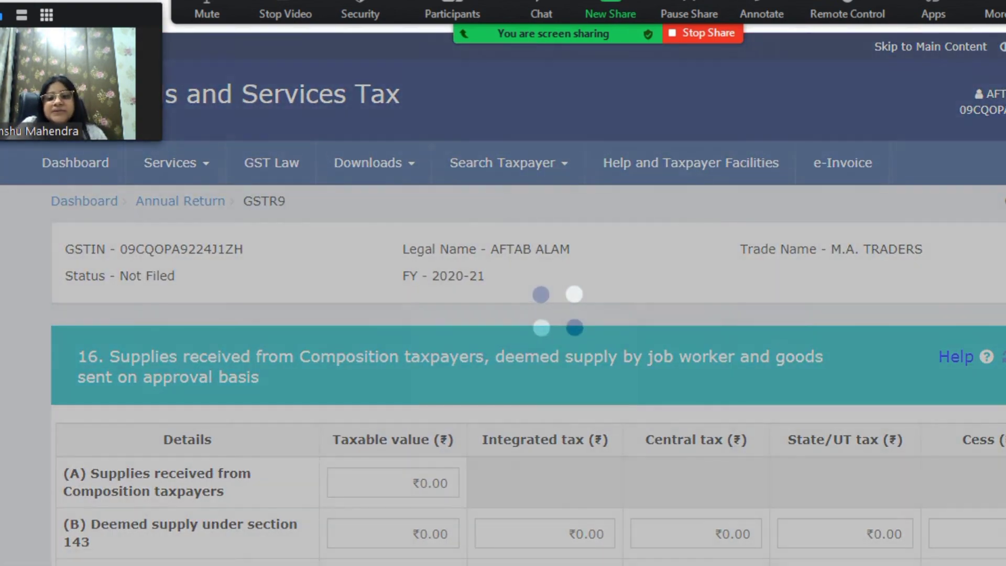
scroll(502, 325, down, 1)
scroll(503, 315, down, 3)
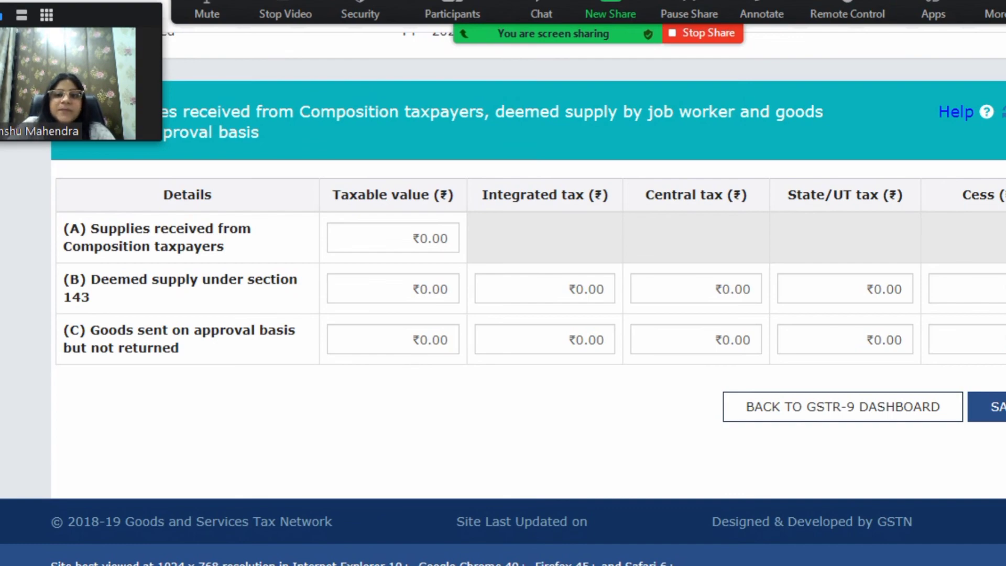
click(842, 406)
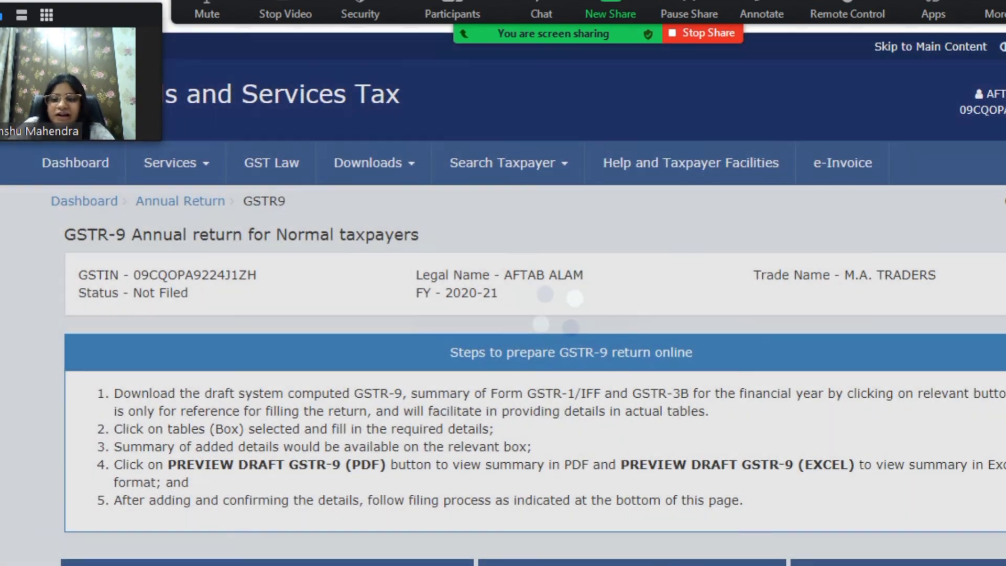
Examine the dashboard summaries for table 17 outward HSN, table 18 inward HSN and table 19 late fee.
scroll(503, 299, down, 18)
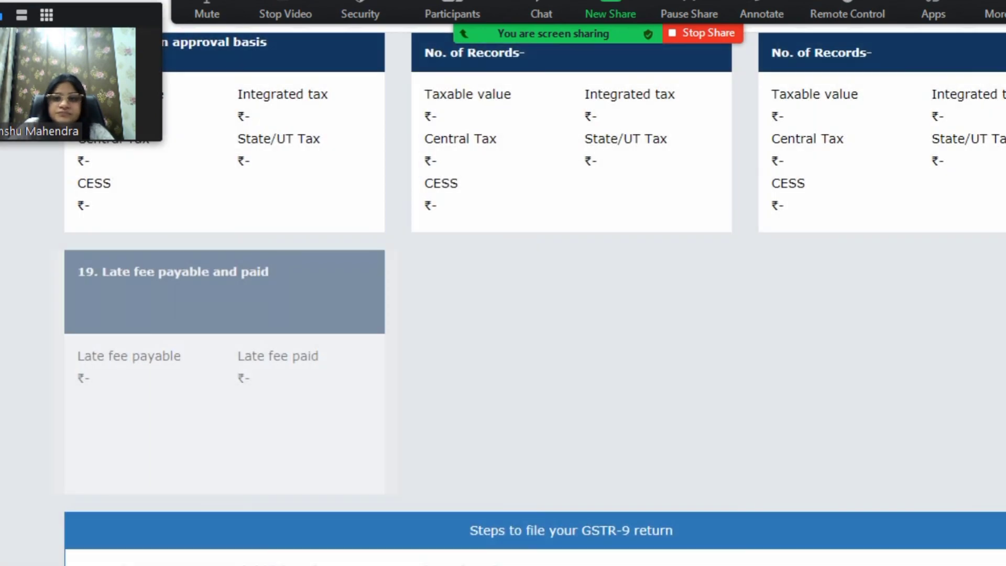
scroll(503, 299, up, 9)
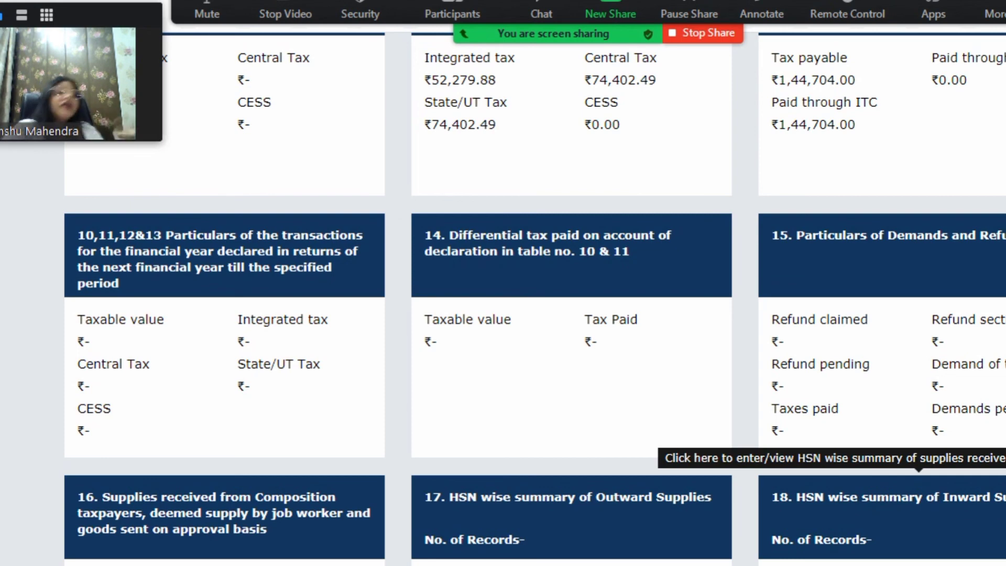
scroll(918, 488, down, 5)
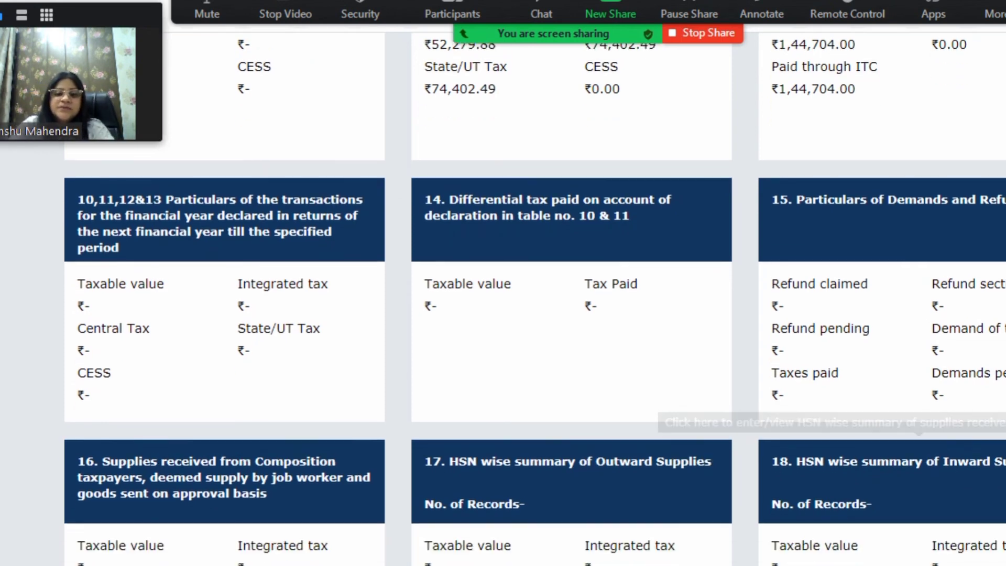
scroll(535, 298, down, 3)
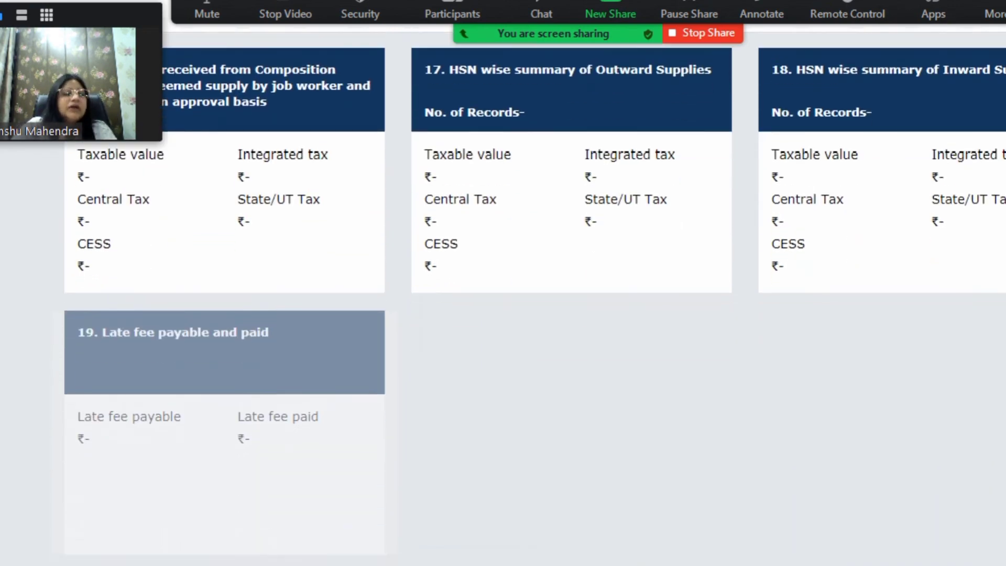
scroll(535, 299, down, 1)
scroll(535, 299, up, 3)
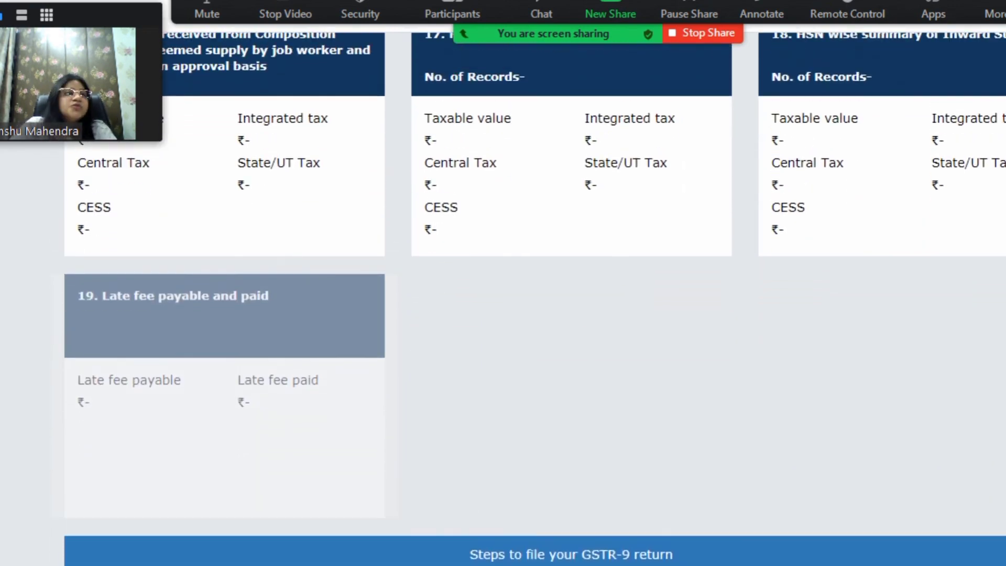